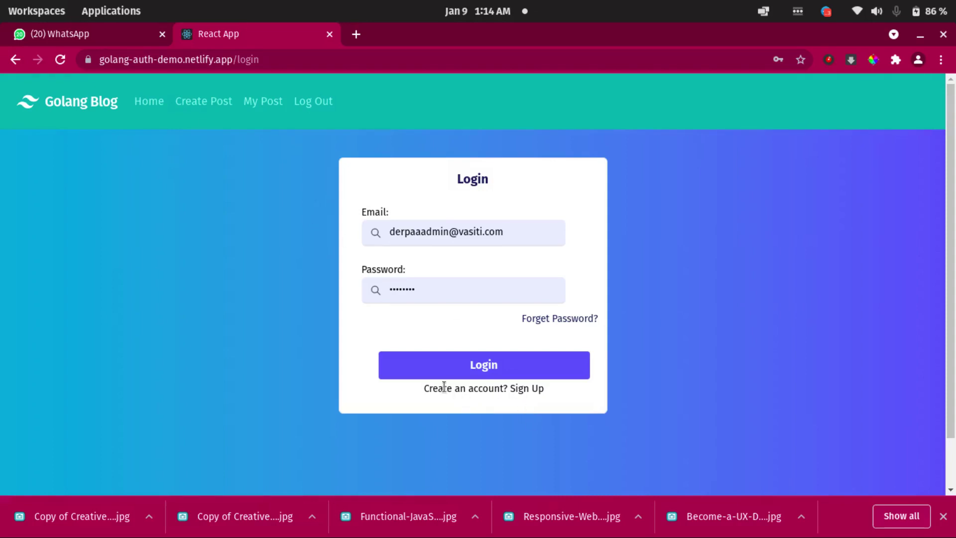
- Open the sign-up form and enter the new user's first name, last name and e-mail address
left_click(536, 388)
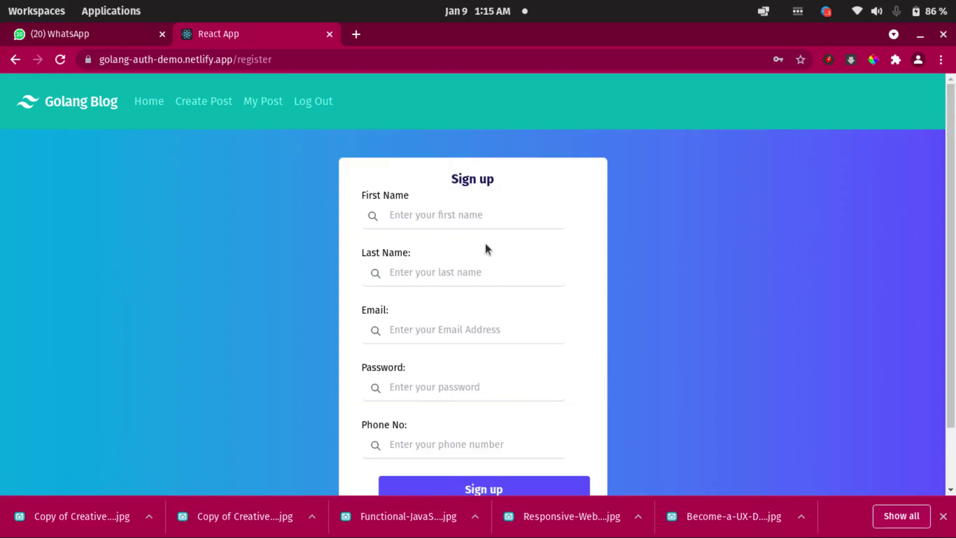
scroll(486, 247, "down", 1)
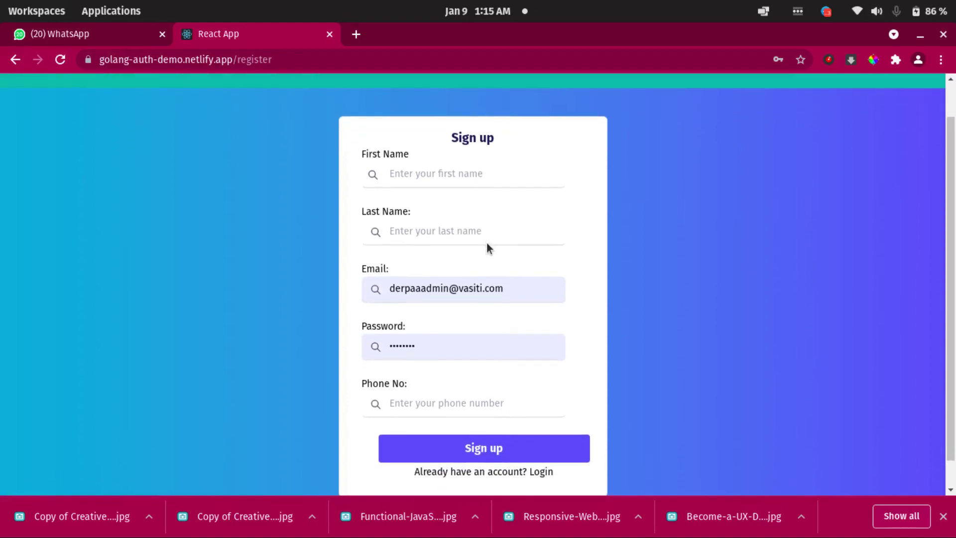
left_click(460, 178)
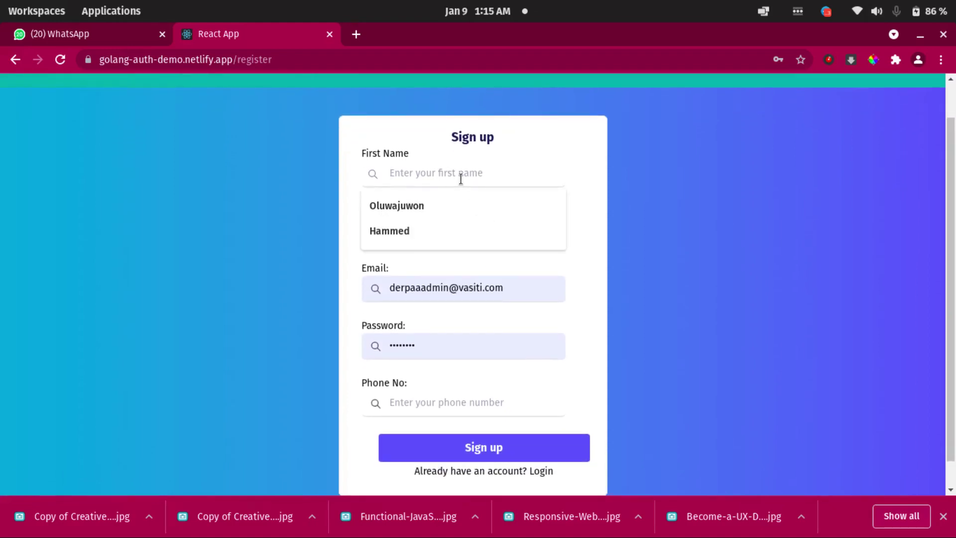
type("John")
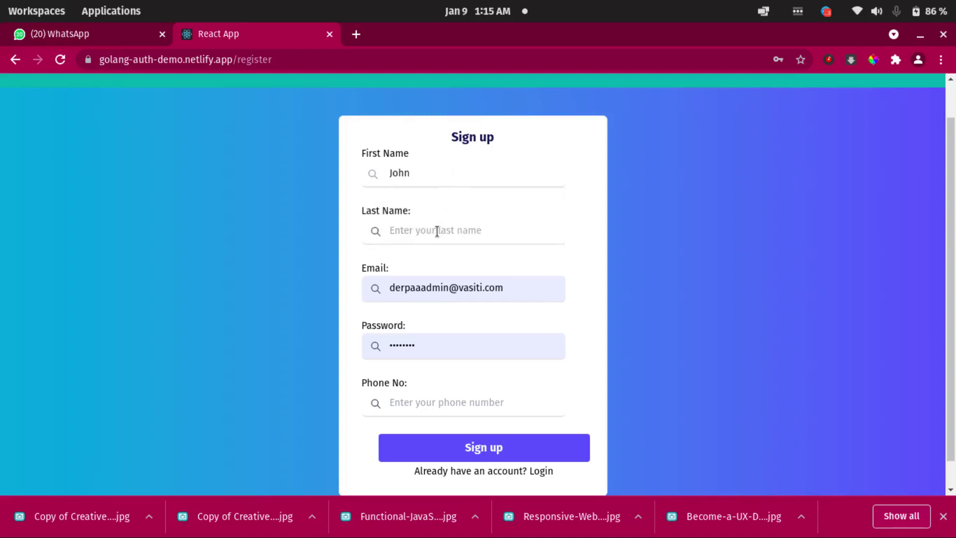
left_click(437, 231)
type("Do")
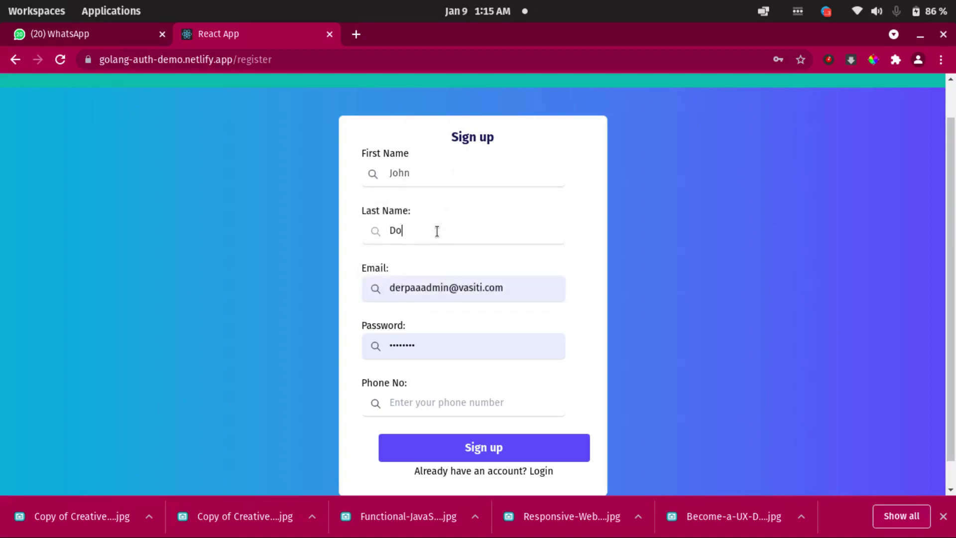
type("e")
left_click(511, 286)
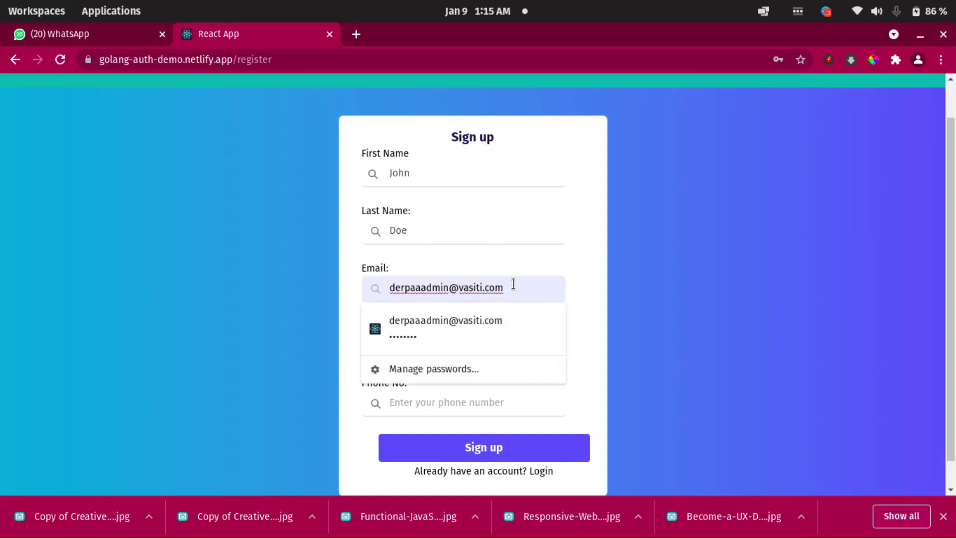
key("ctrl+a")
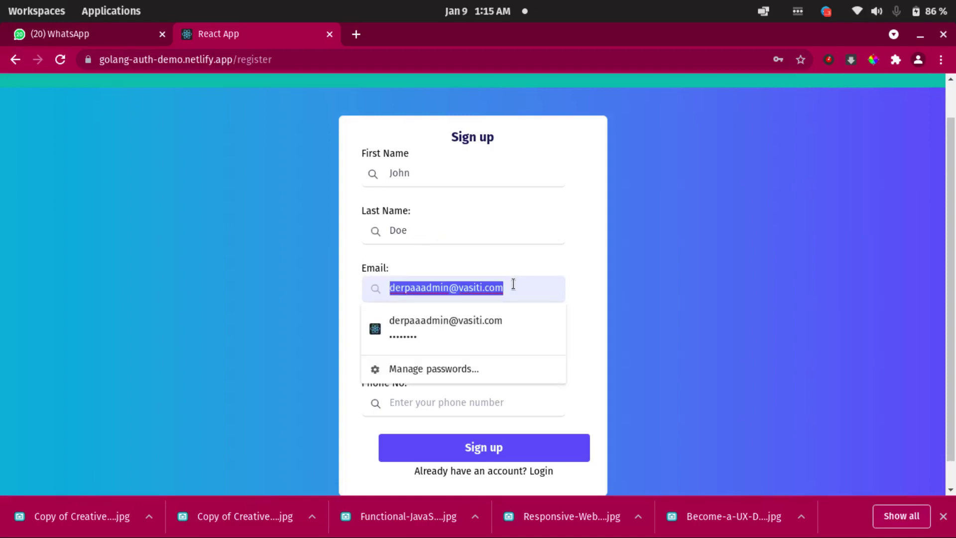
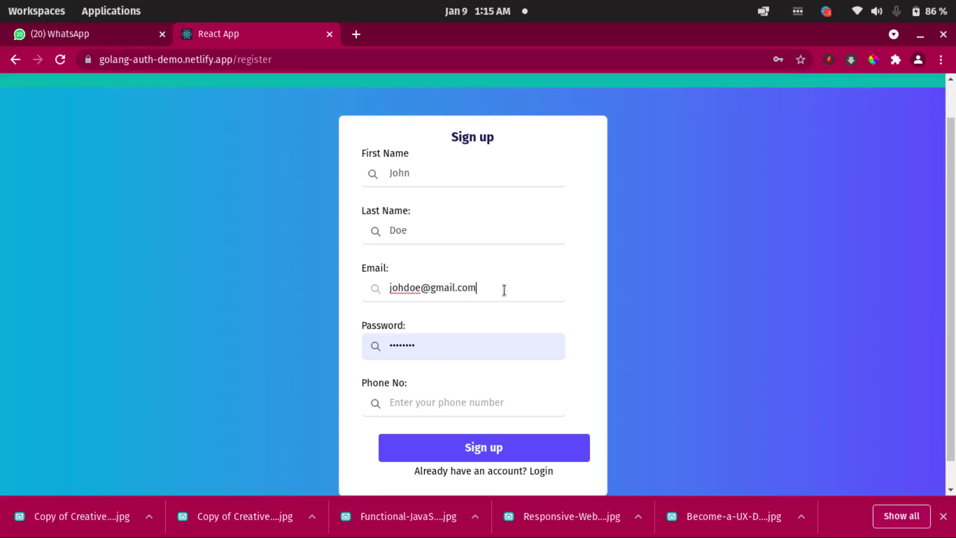
- Replace the autofilled password with a new one and fill in the saved phone number
left_click(443, 344)
key("BackSpace")
key("BackSpace")
key("BackSpace")
key("BackSpace")
key("BackSpace")
key("BackSpace")
key("BackSpace")
key("BackSpace")
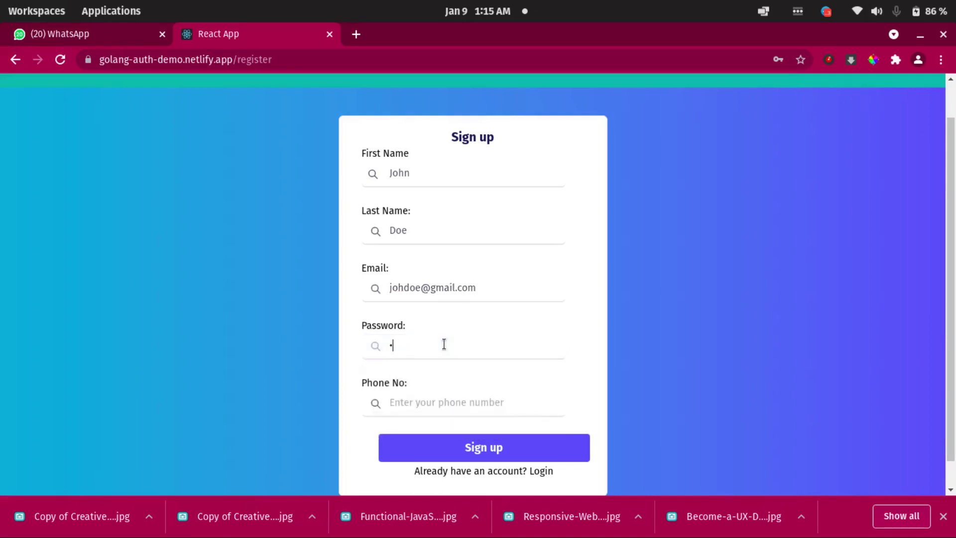
type("password1")
left_click(433, 403)
left_click(417, 439)
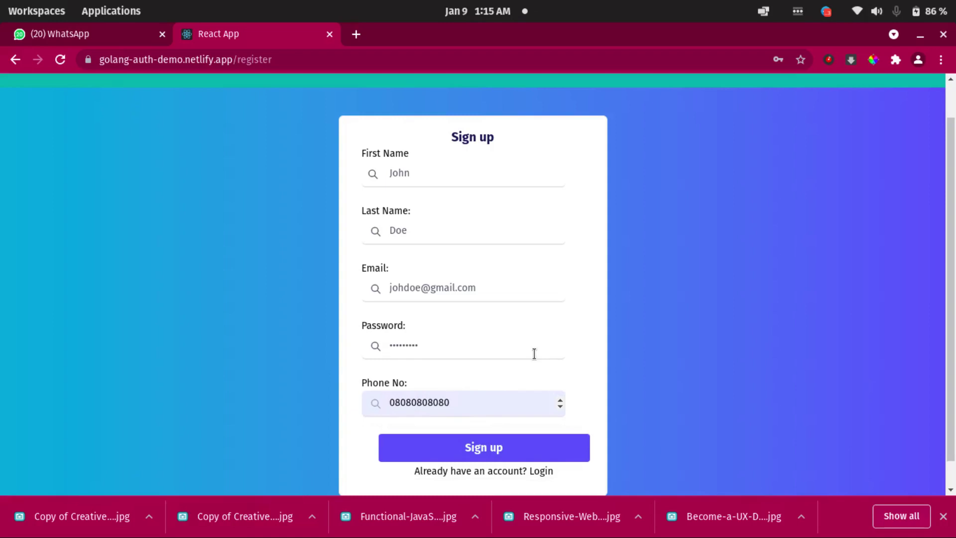
- Edit the e-mail address, dropping its .com ending, and submit the sign-up form
left_click(483, 295)
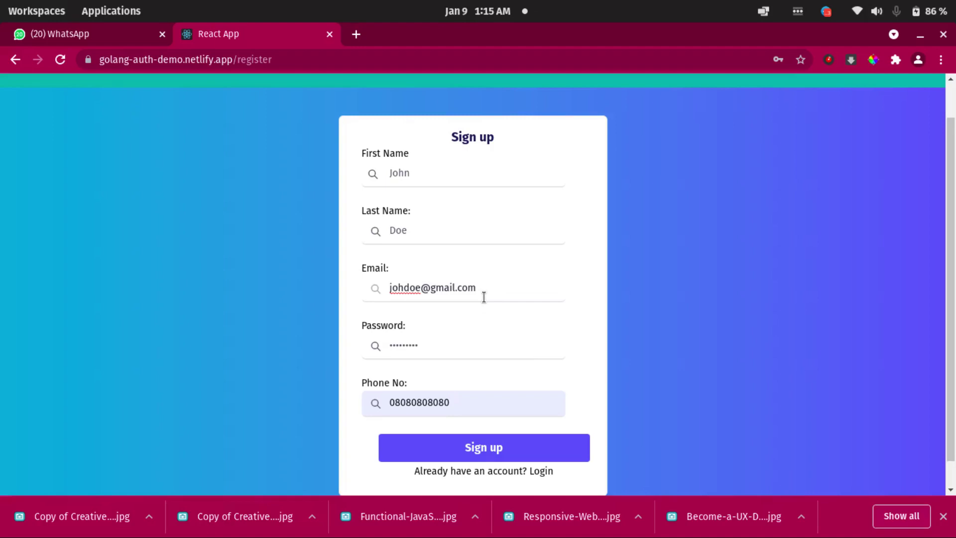
key("BackSpace")
key("BackSpace")
key("BackSpace")
key("BackSpace")
left_click(403, 290)
type("n")
left_click(471, 449)
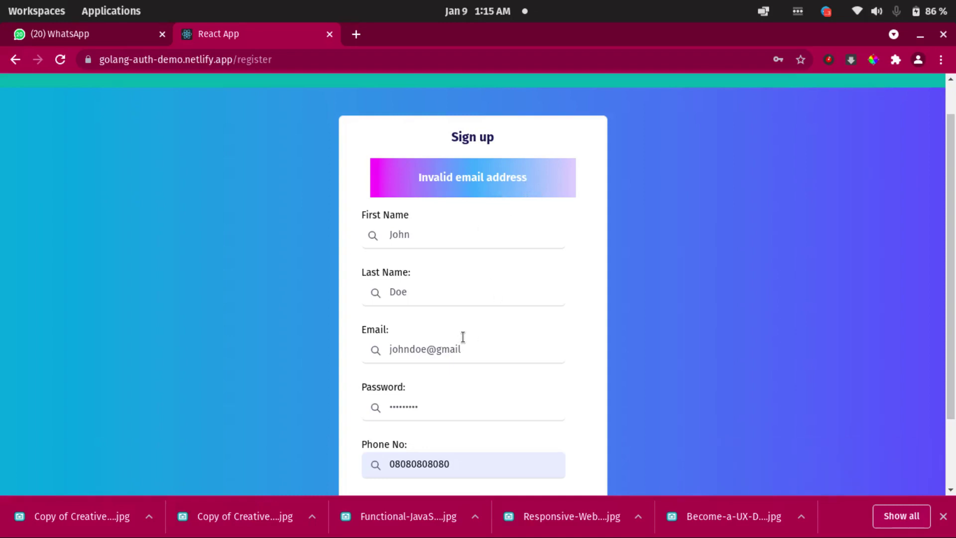
- Append .com to the e-mail, change the password to a four-digit one, and resubmit
left_click(488, 347)
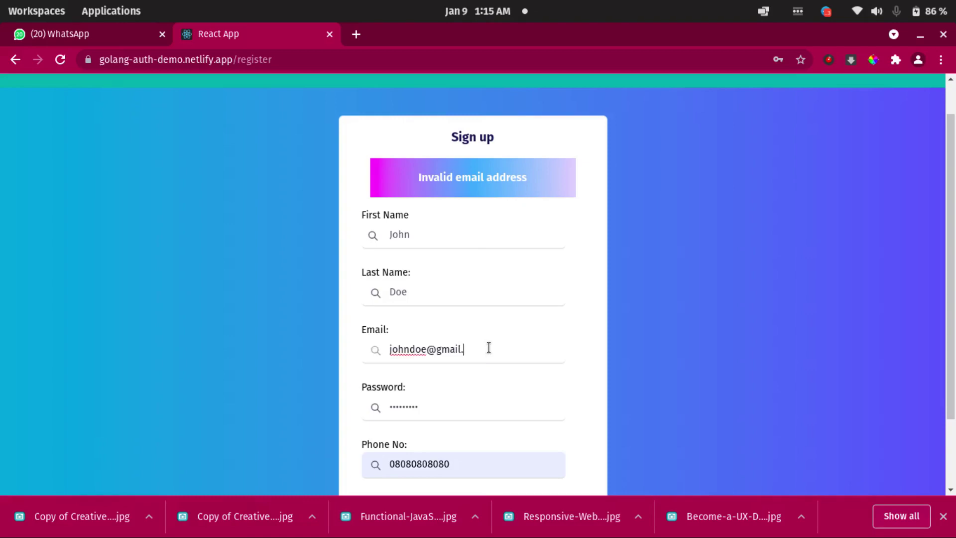
type(".com")
left_click(443, 405)
key("BackSpace")
key("BackSpace")
key("BackSpace")
key("BackSpace")
key("BackSpace")
key("BackSpace")
key("BackSpace")
key("BackSpace")
key("BackSpace")
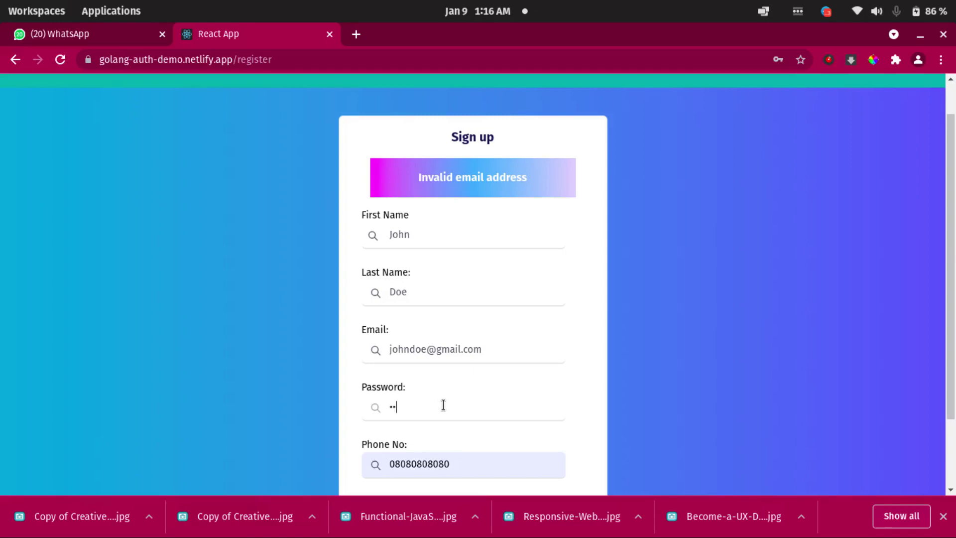
scroll(443, 405, "down", 3)
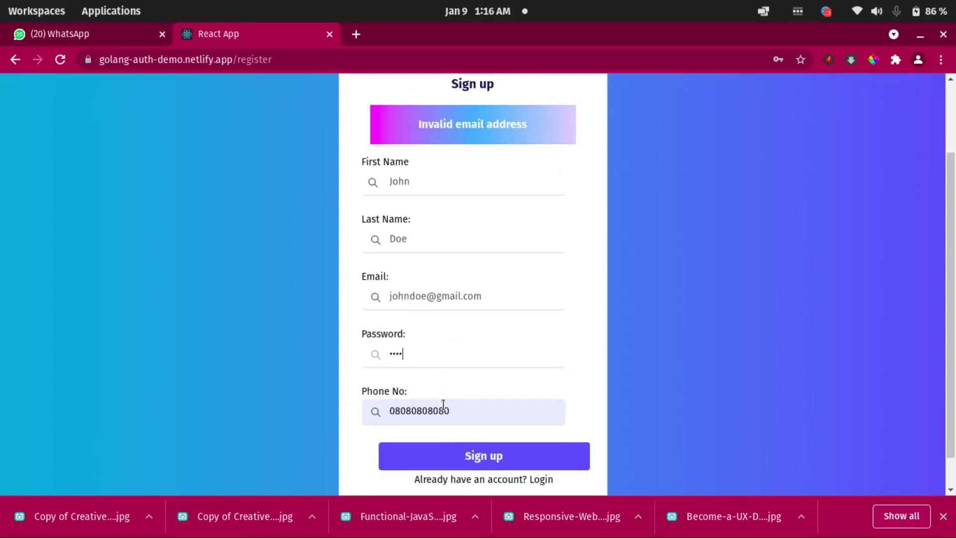
left_click(470, 435)
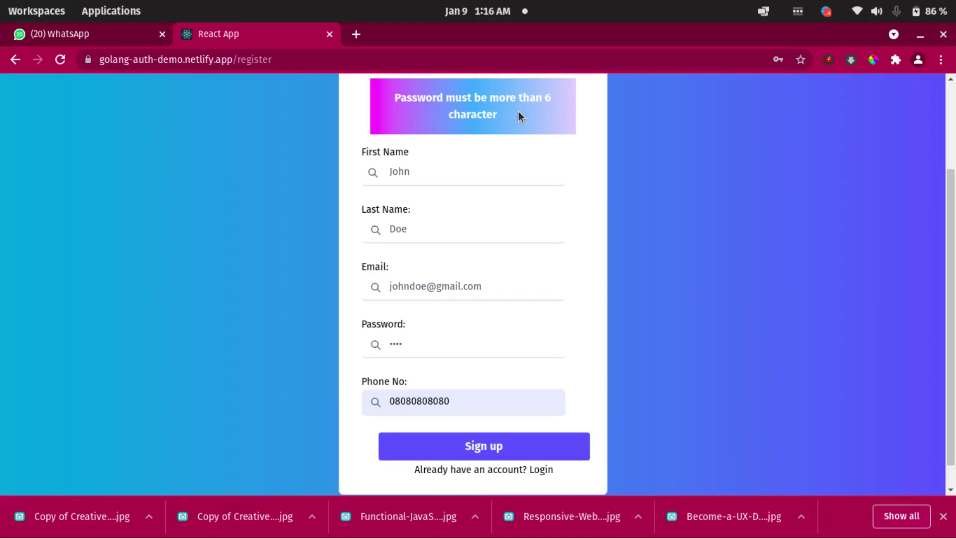
- Replace the password with a seven-digit one and submit the registration
left_click(423, 346)
key("BackSpace")
key("BackSpace")
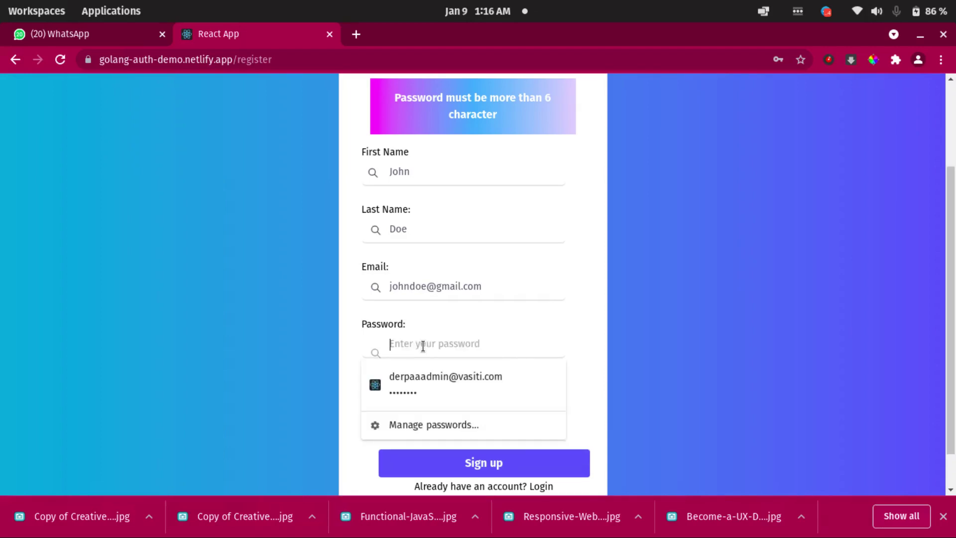
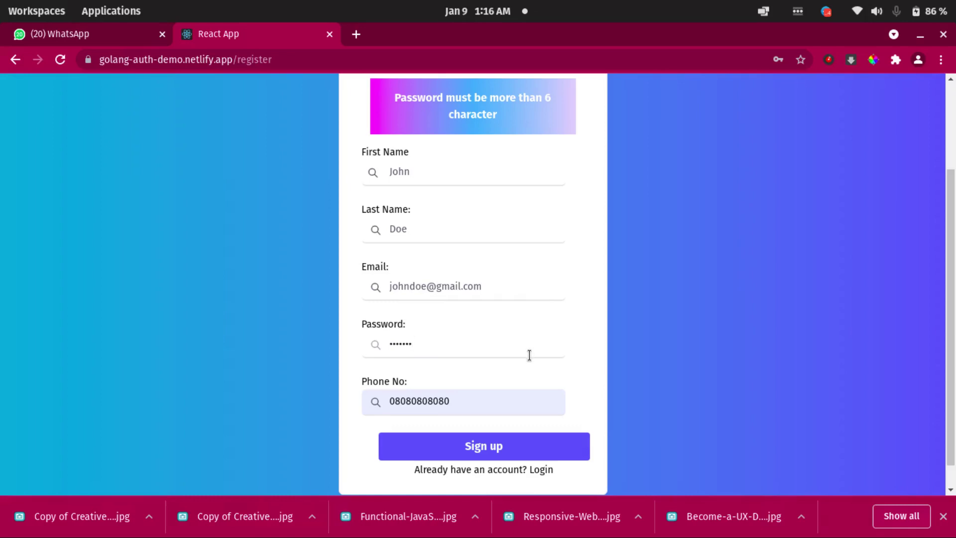
left_click(512, 447)
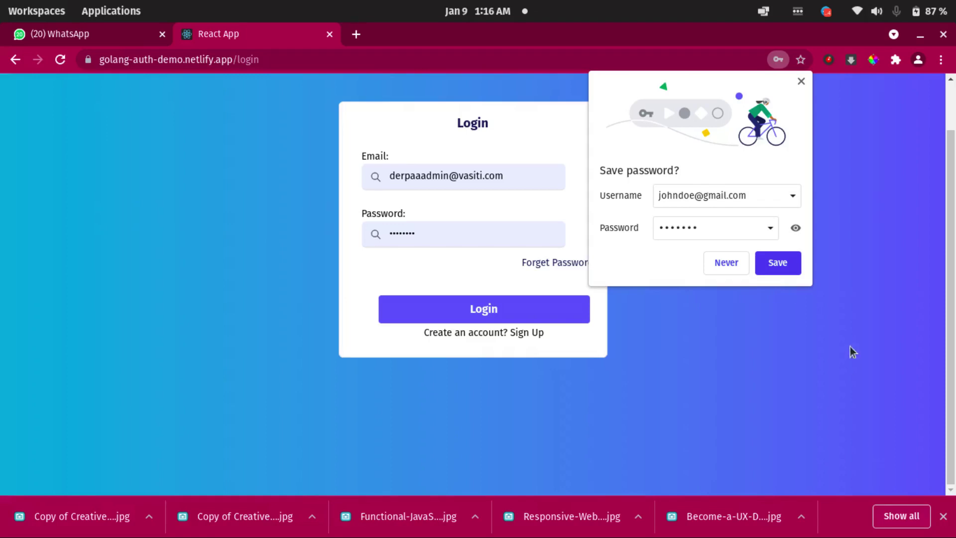
- Save the new account's password in Chrome and log in
left_click(773, 262)
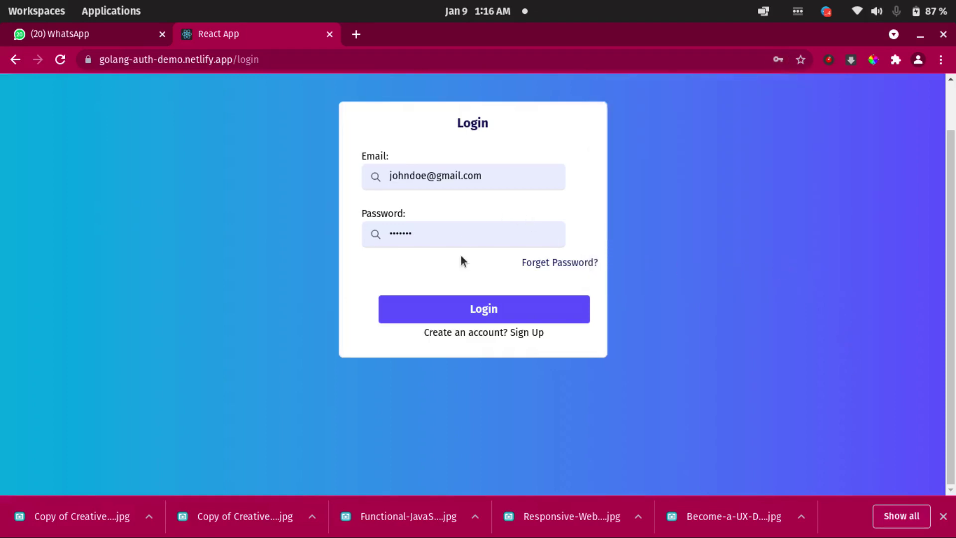
left_click(437, 313)
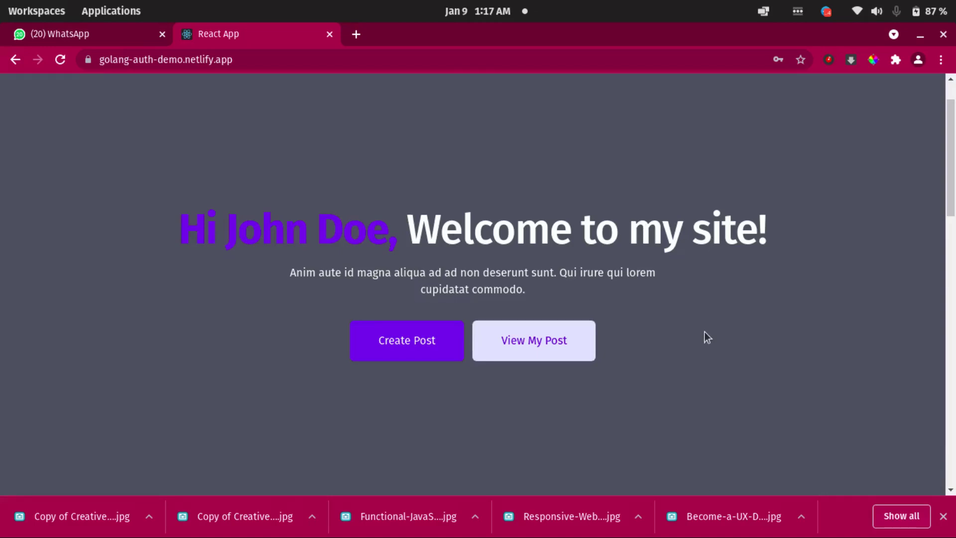
- Browse the existing post cards on the home page, then go to View My Post
scroll(704, 331, "down", 3)
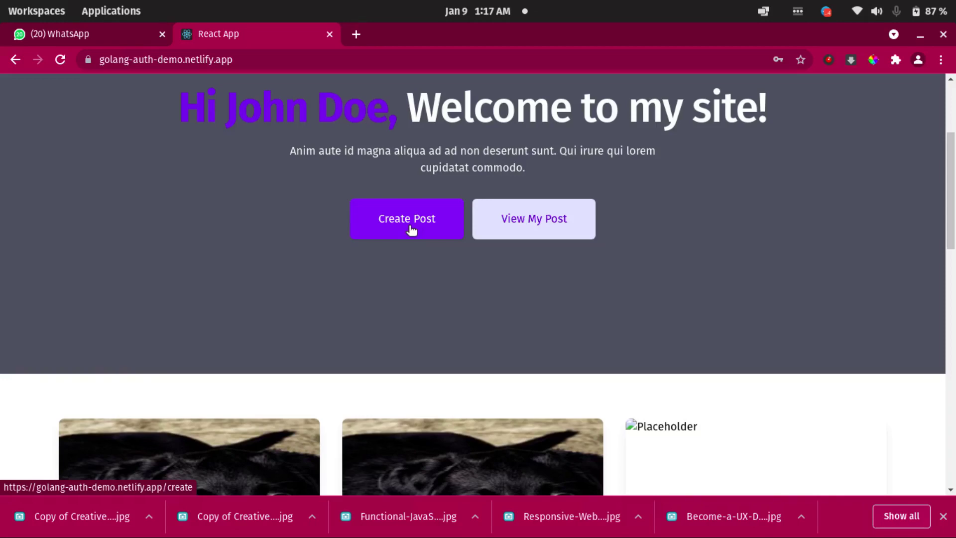
scroll(438, 282, "down", 5)
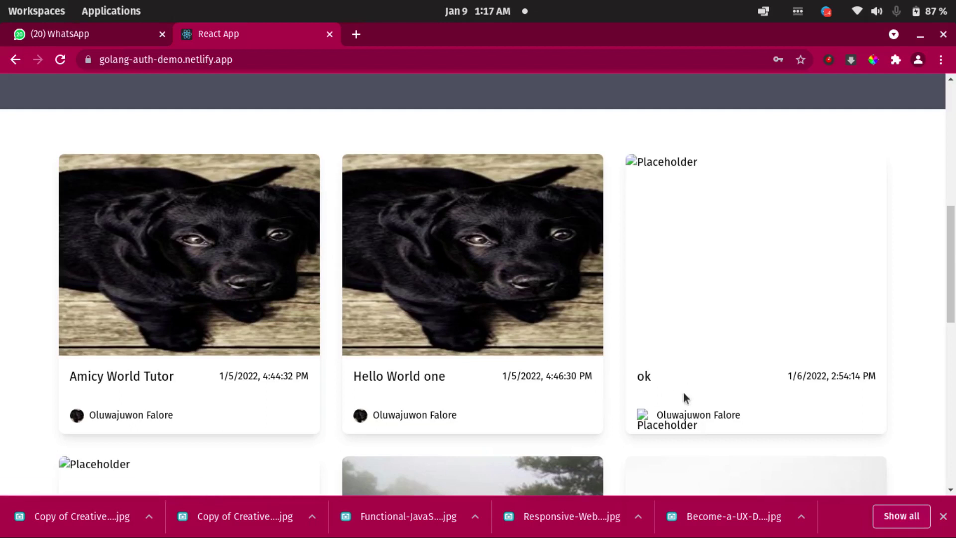
scroll(683, 392, "down", 3)
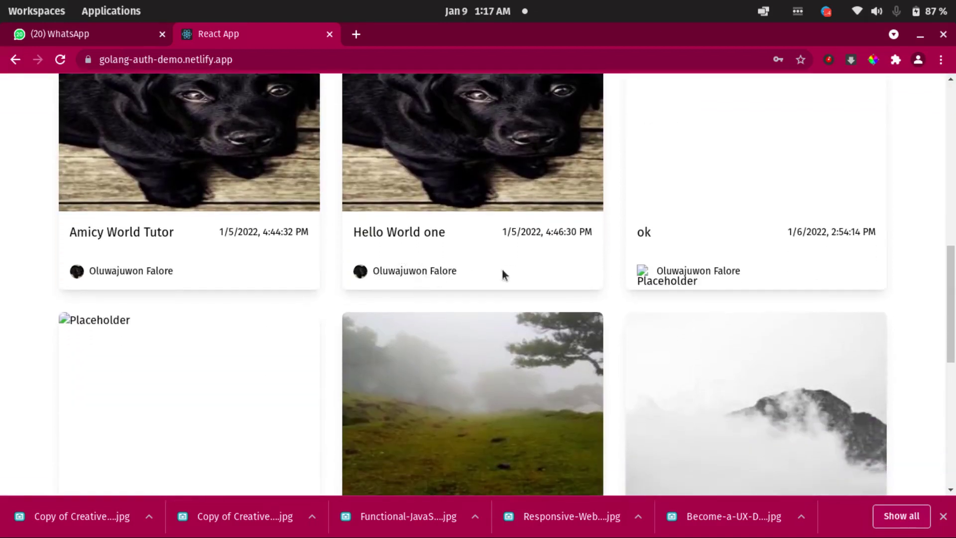
scroll(688, 291, "down", 8)
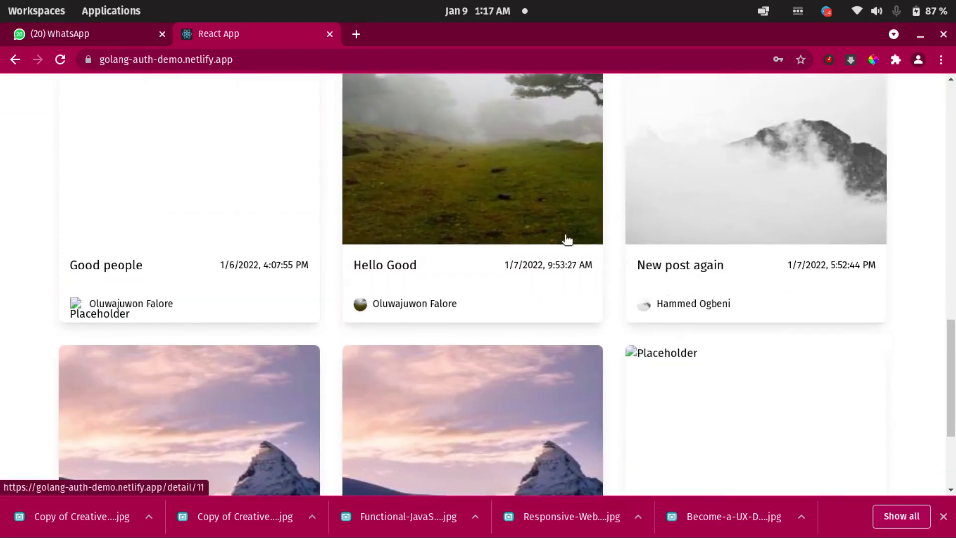
scroll(566, 240, "down", 1)
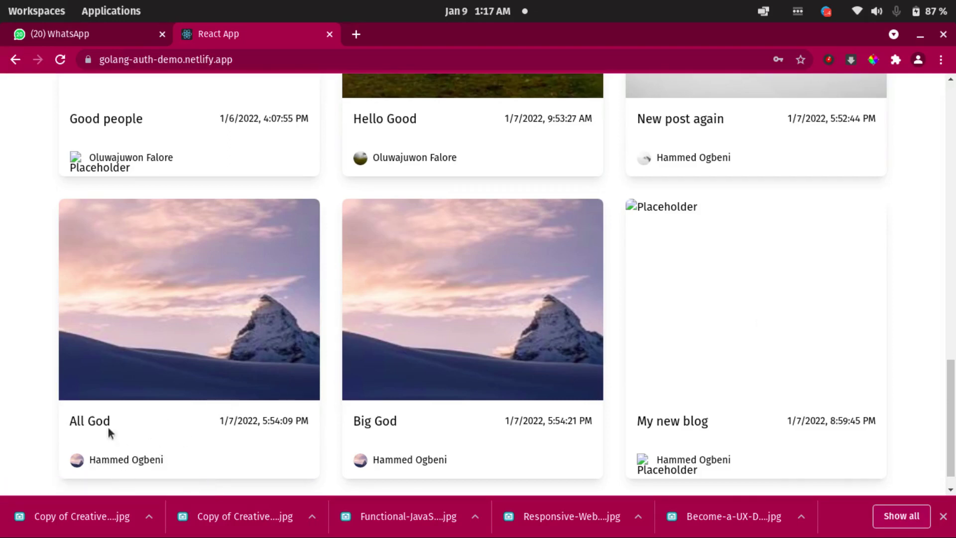
scroll(420, 353, "up", 14)
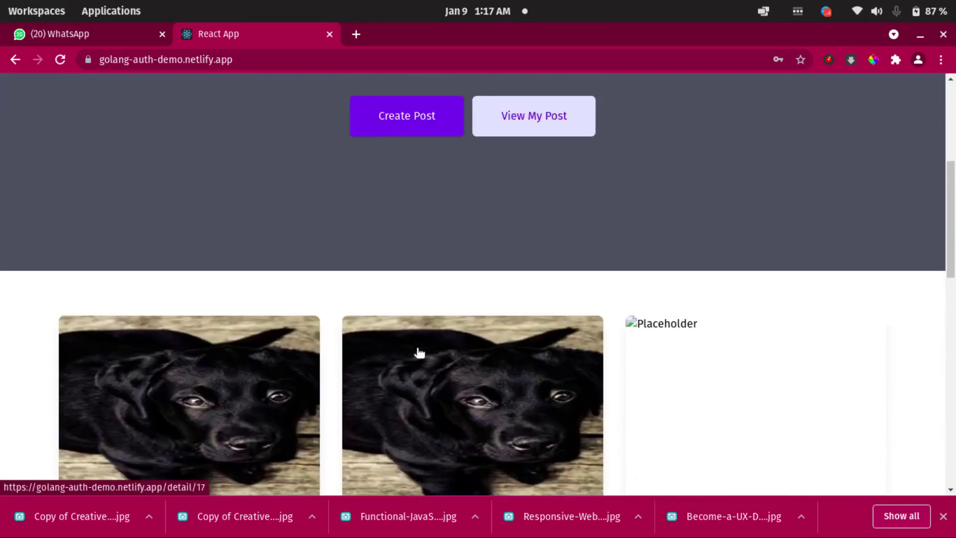
scroll(420, 352, "up", 2)
left_click(550, 217)
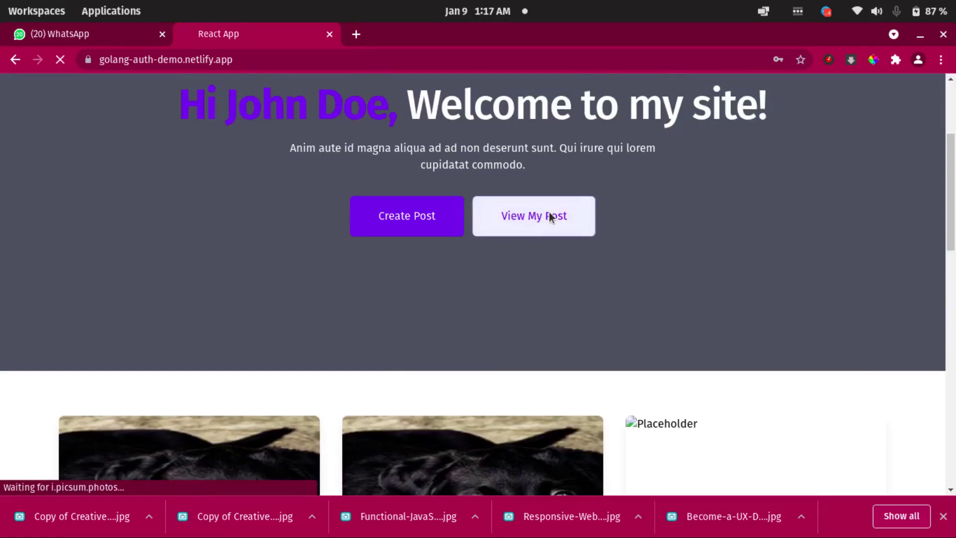
- Start a new post via Create Post and title it with the user's name followed by 'Post'
left_click(550, 217)
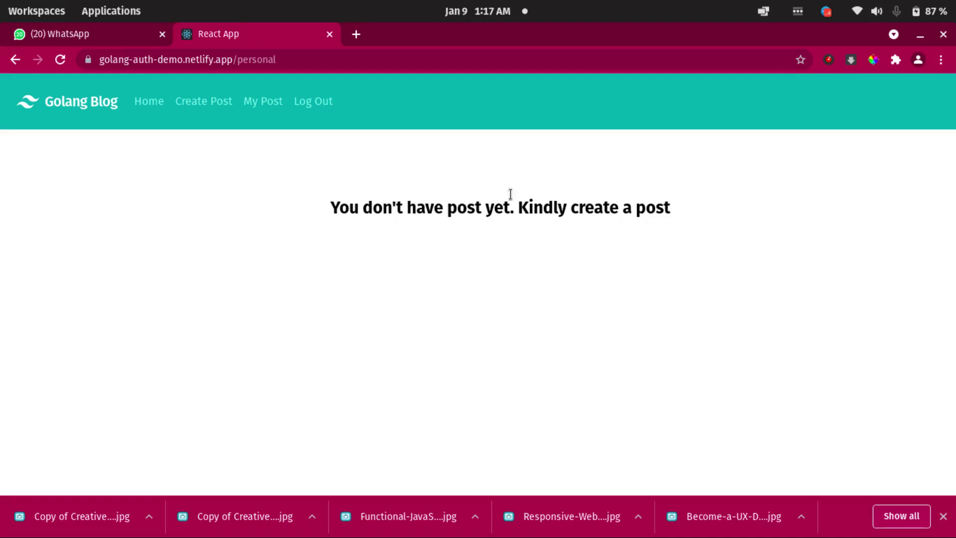
left_click(214, 110)
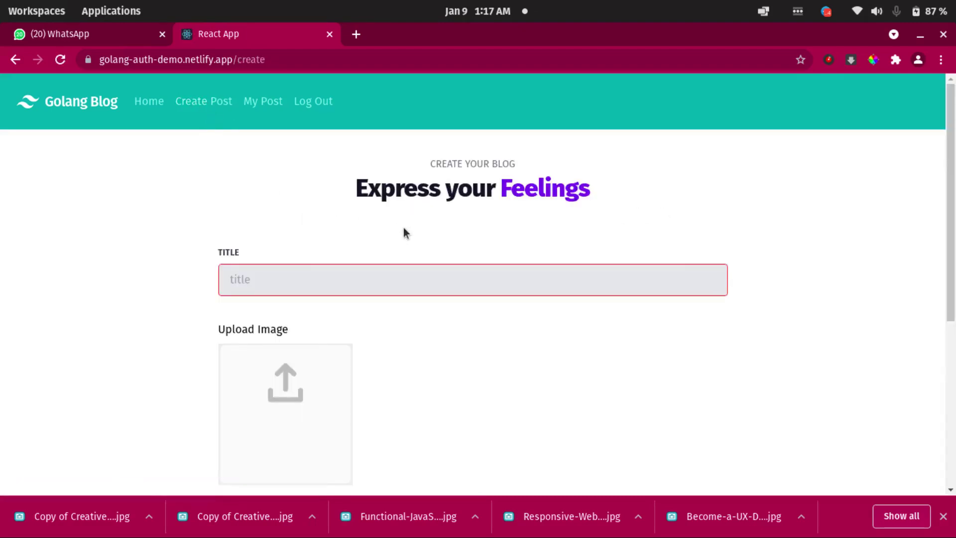
scroll(404, 229, "down", 3)
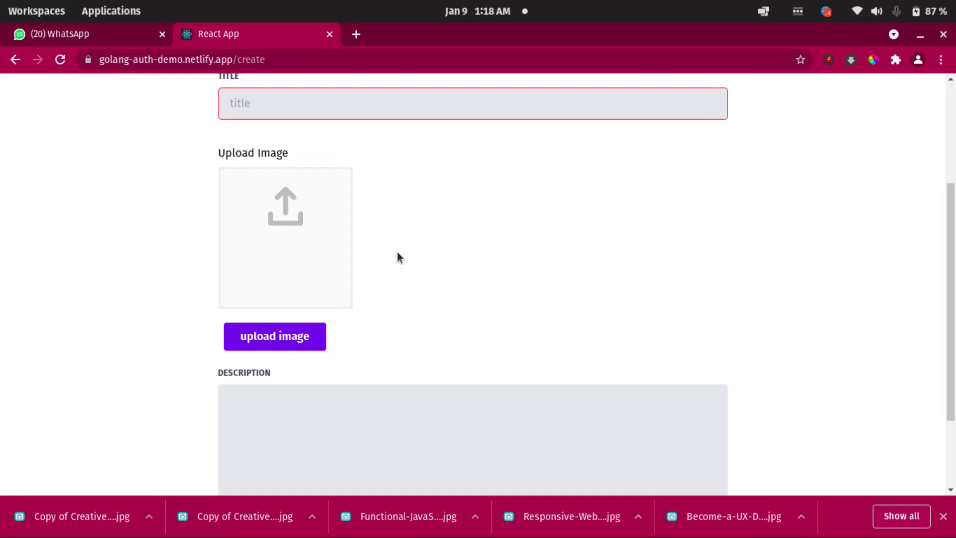
scroll(397, 256, "up", 3)
left_click(358, 218)
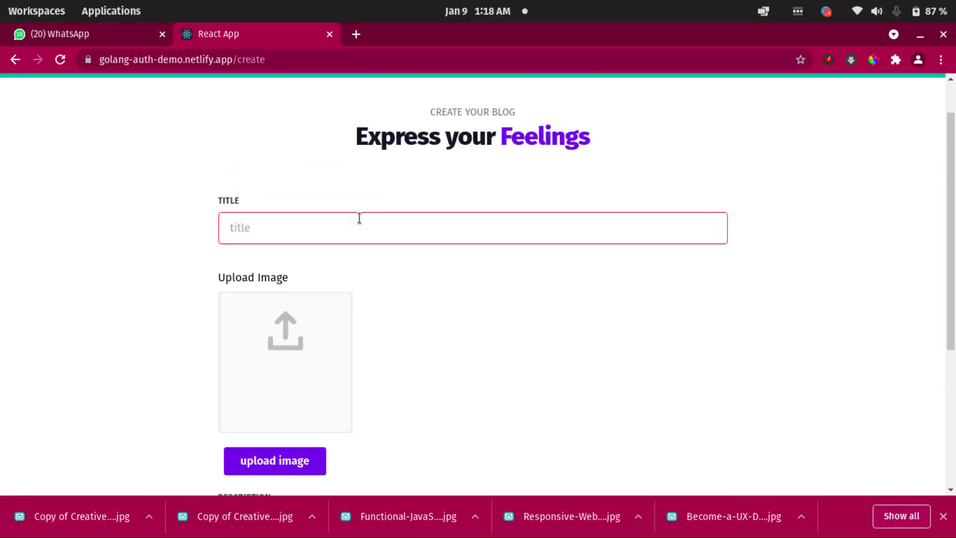
type("John Doe Post")
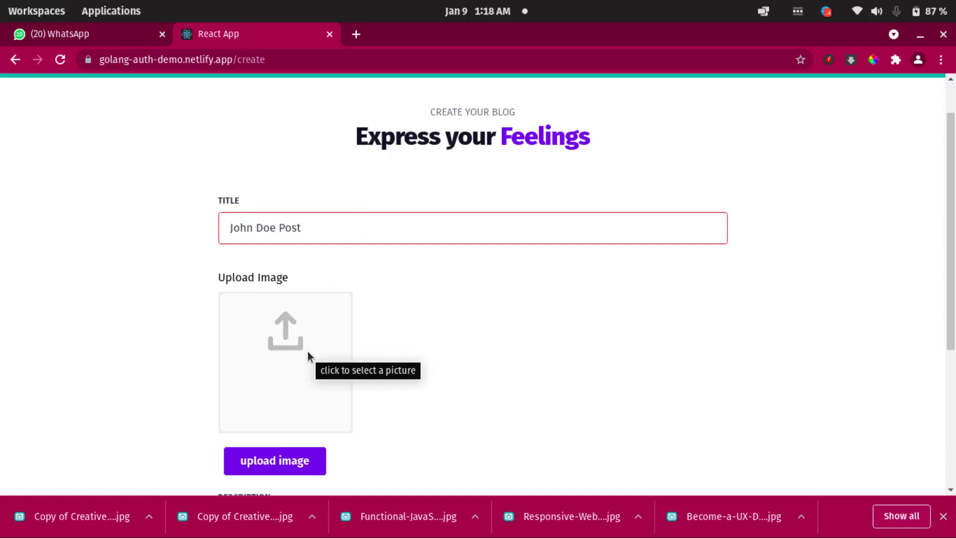
scroll(308, 352, "down", 3)
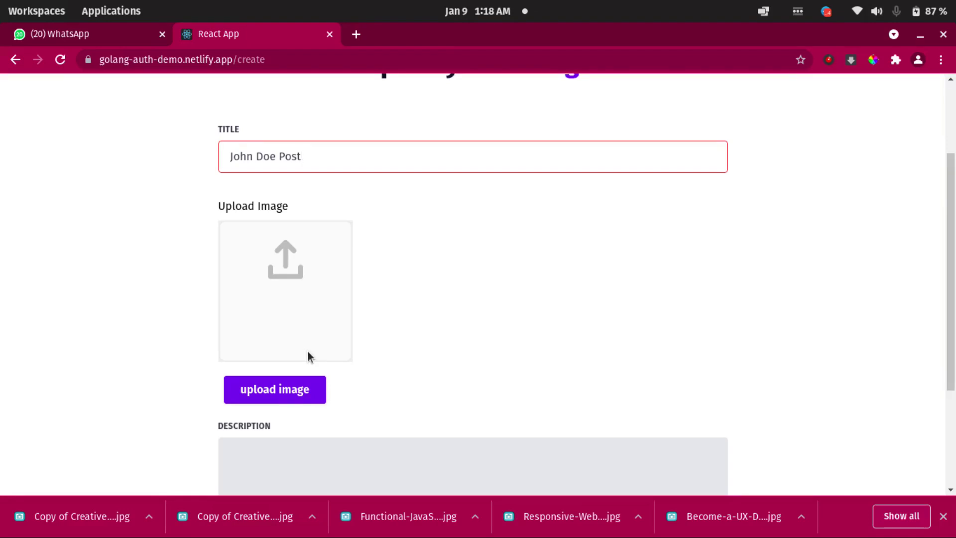
- Choose sammy.png from the Pictures folder as the post's image
left_click(295, 335)
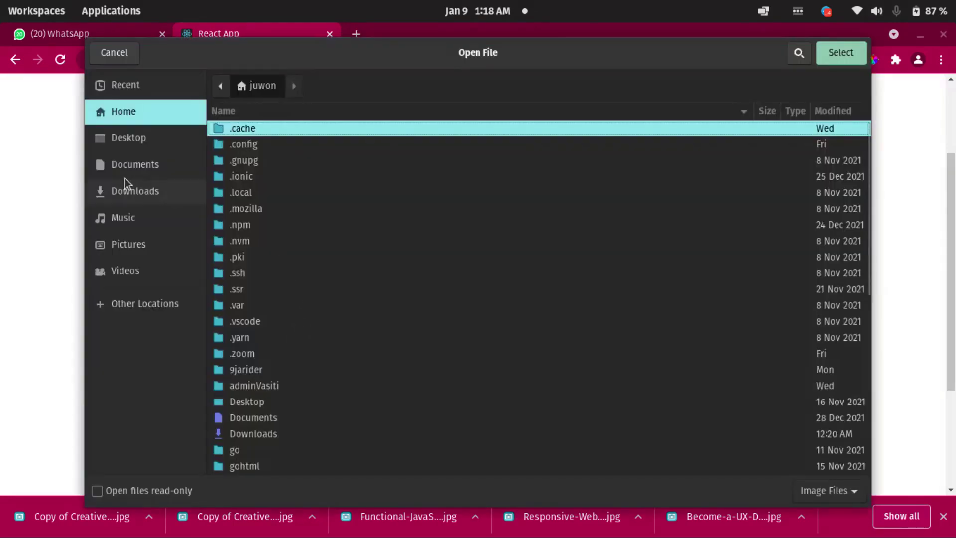
left_click(154, 250)
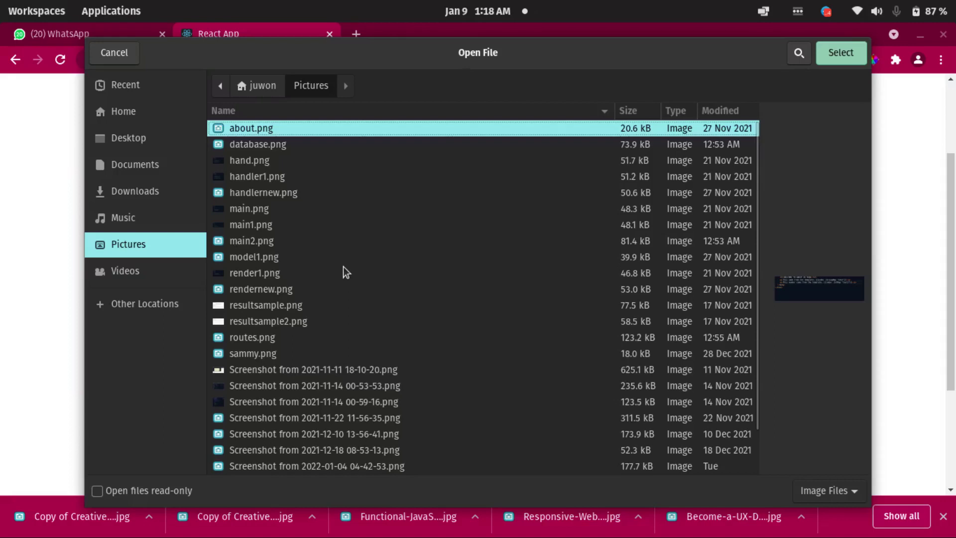
scroll(344, 267, "down", 2)
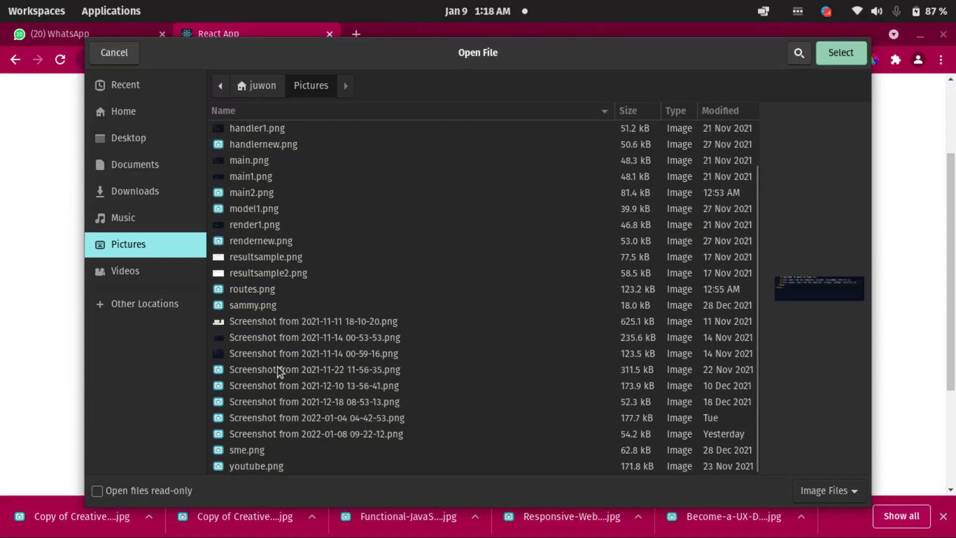
left_click(267, 307)
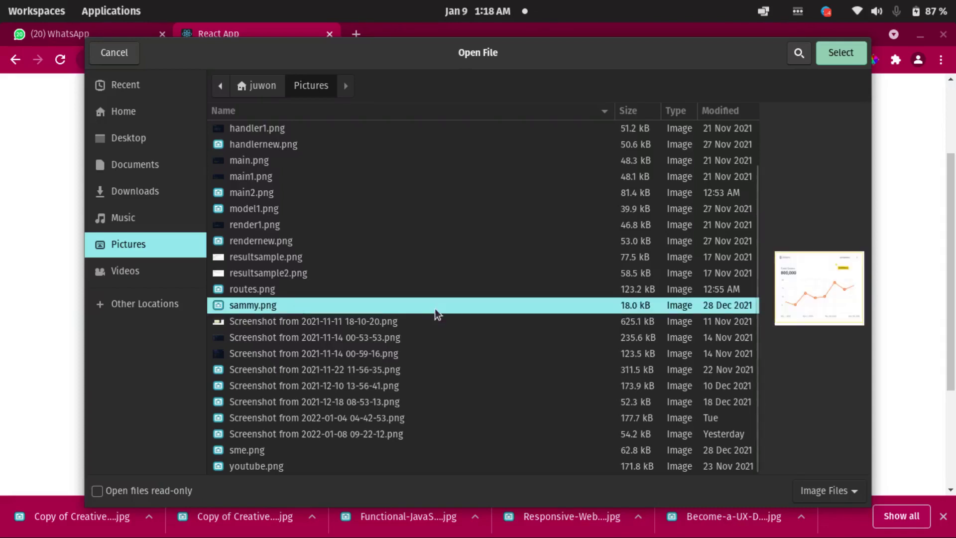
left_click(822, 52)
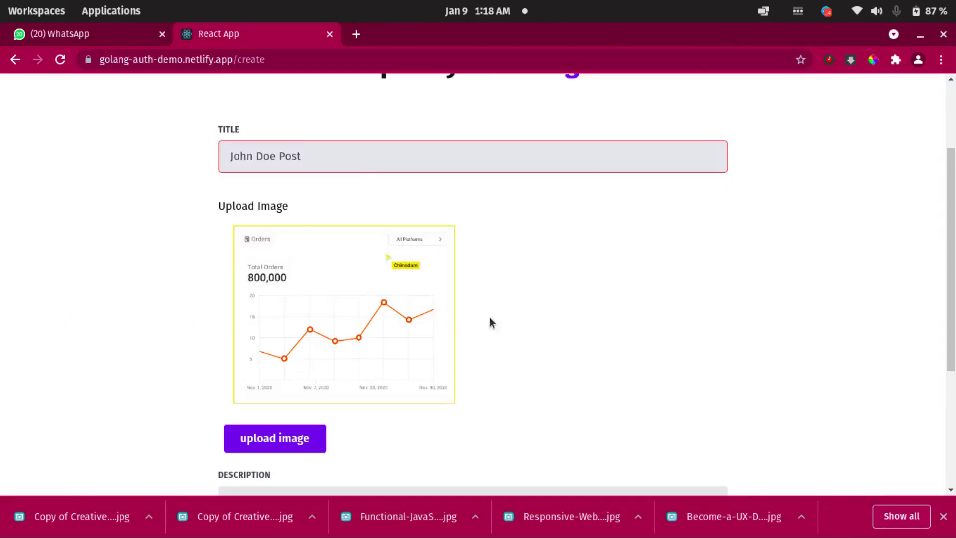
- Upload the chart image and begin the description with 'My name is'
left_click(295, 439)
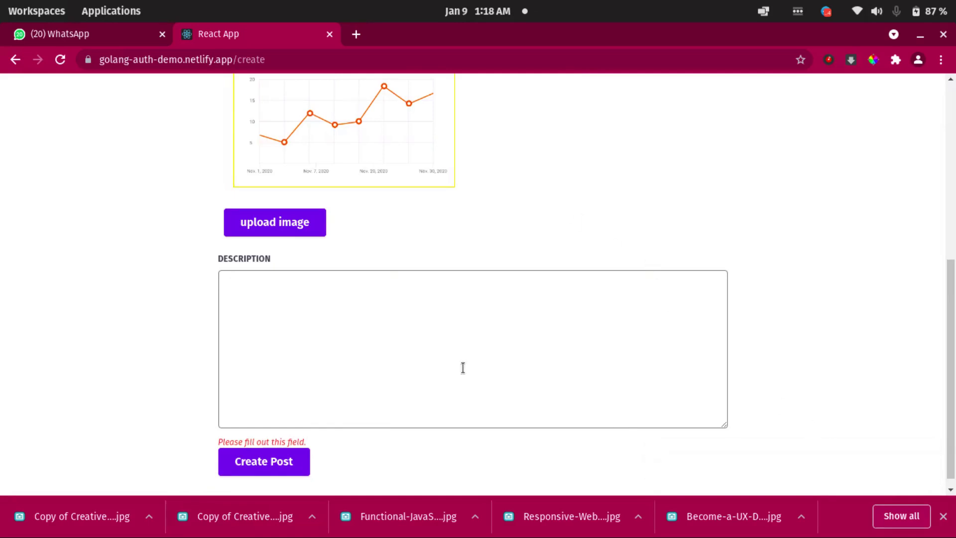
type("My")
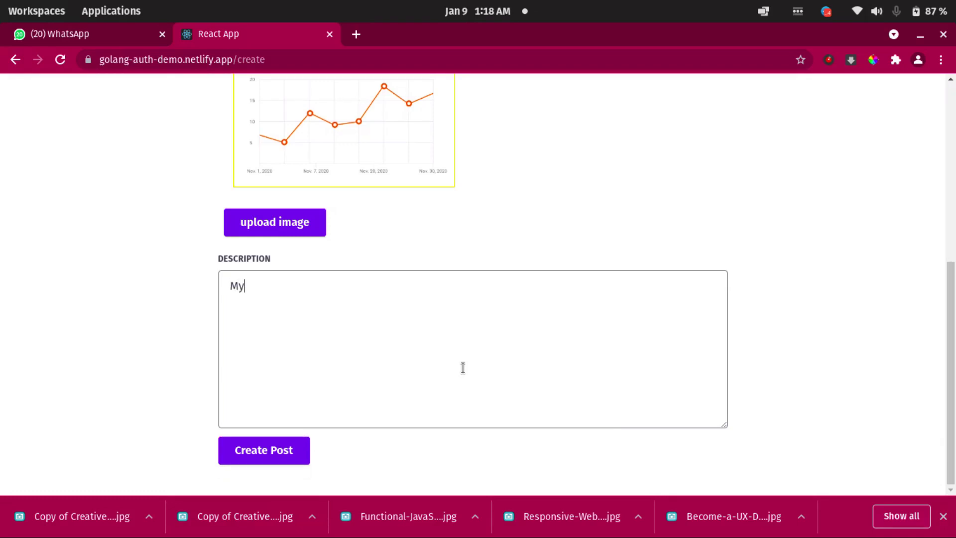
type(" name is do")
key("BackSpace")
key("BackSpace")
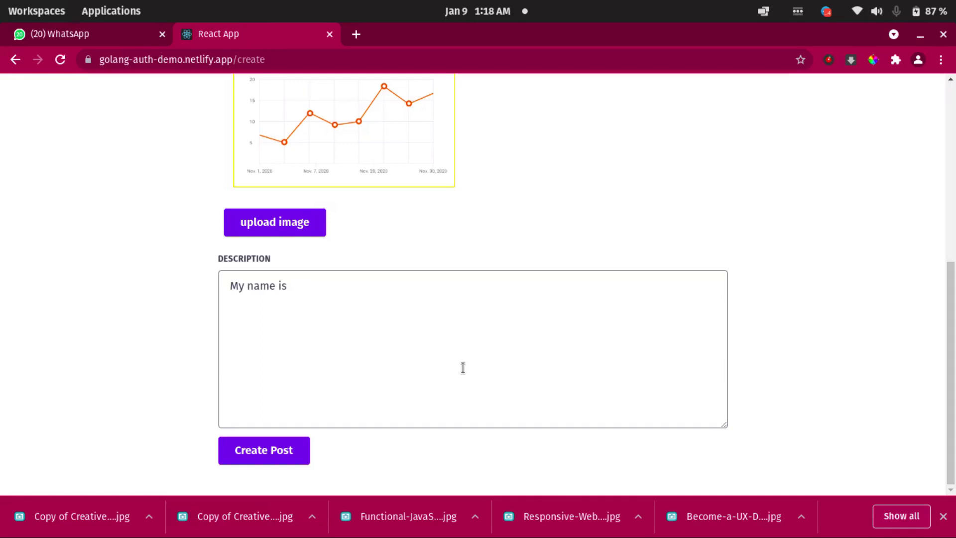
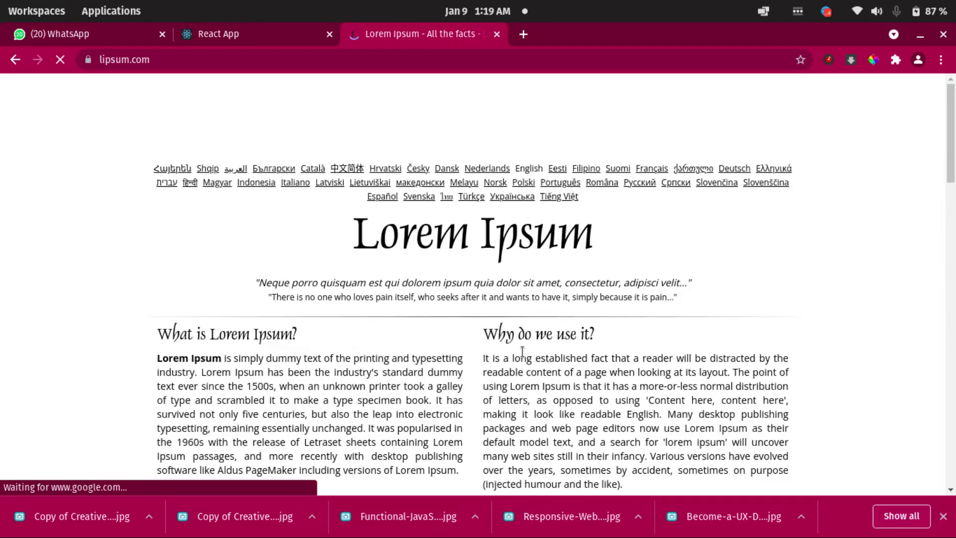
- Copy the 'Why do we use it?' paragraph from lipsum.com and paste it over the old description
scroll(483, 360, "down", 2)
left_click_drag(482, 289, 644, 417)
key("ctrl+c")
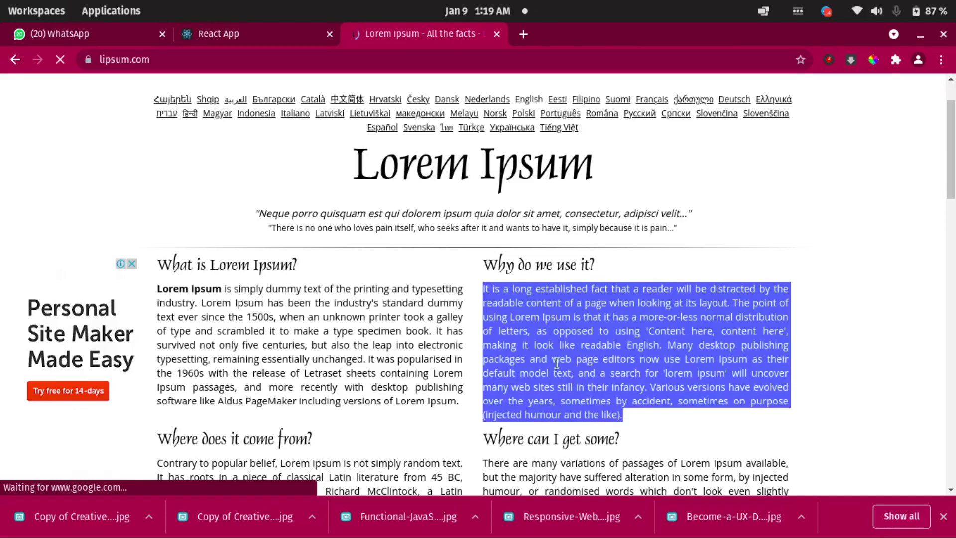
left_click(252, 37)
key("ctrl+a")
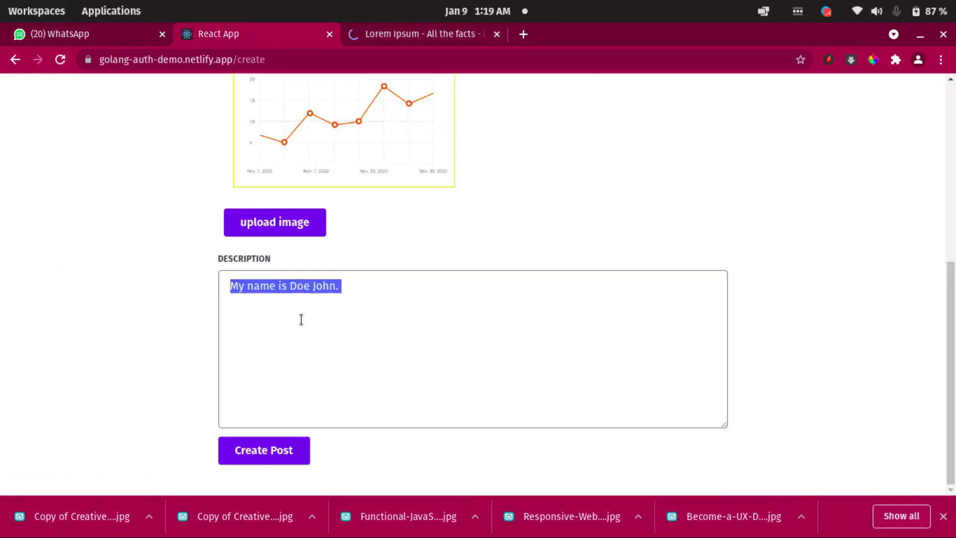
key("ctrl+v")
- Clear the description box completely
scroll(339, 334, "up", 3)
scroll(339, 334, "up", 4)
scroll(339, 334, "down", 6)
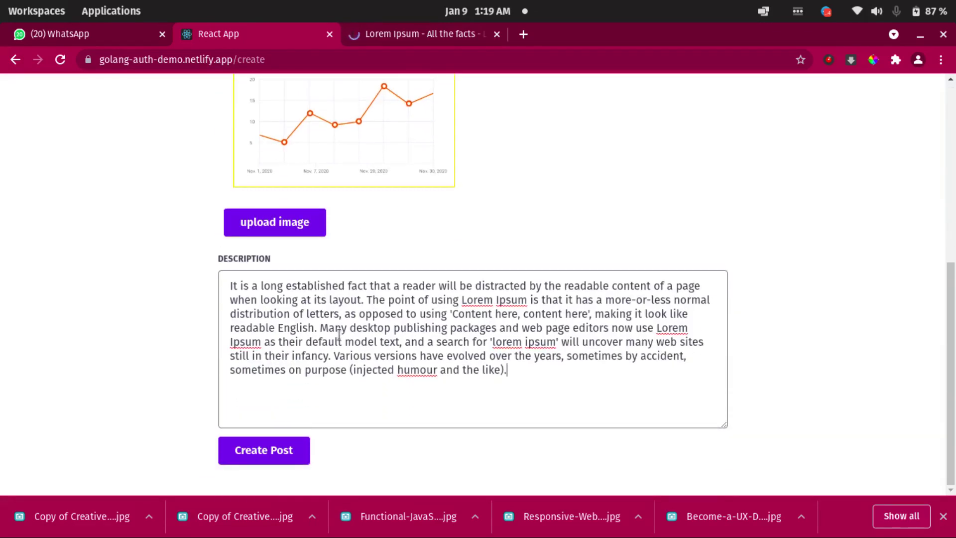
key("ctrl+a")
key("ctrl+c")
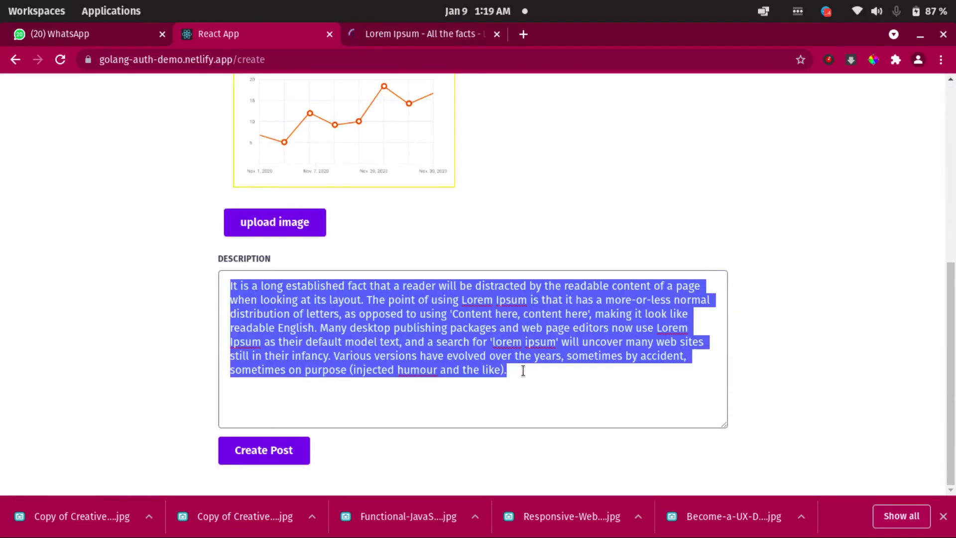
key("BackSpace")
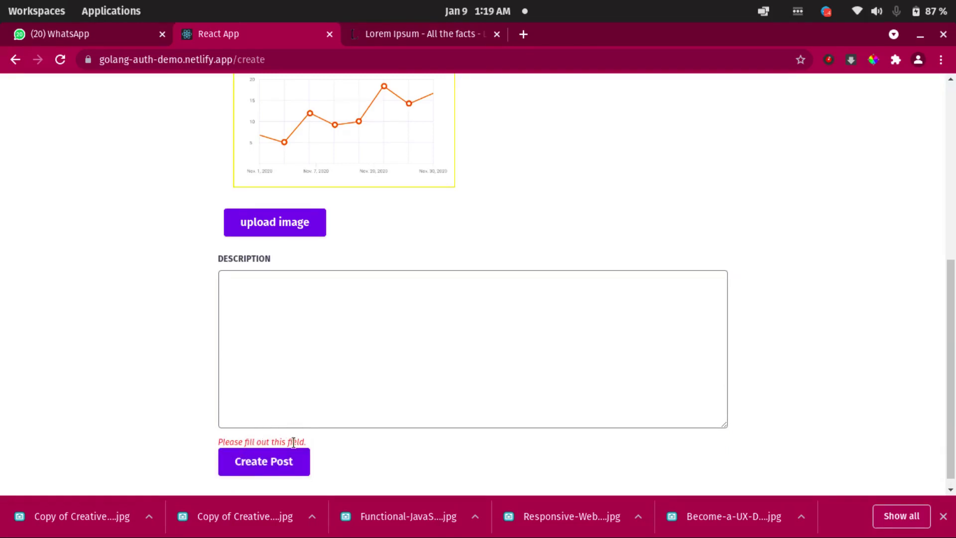
- Paste the Lorem Ipsum paragraph into the description and publish the John Doe Post
scroll(399, 243, "up", 5)
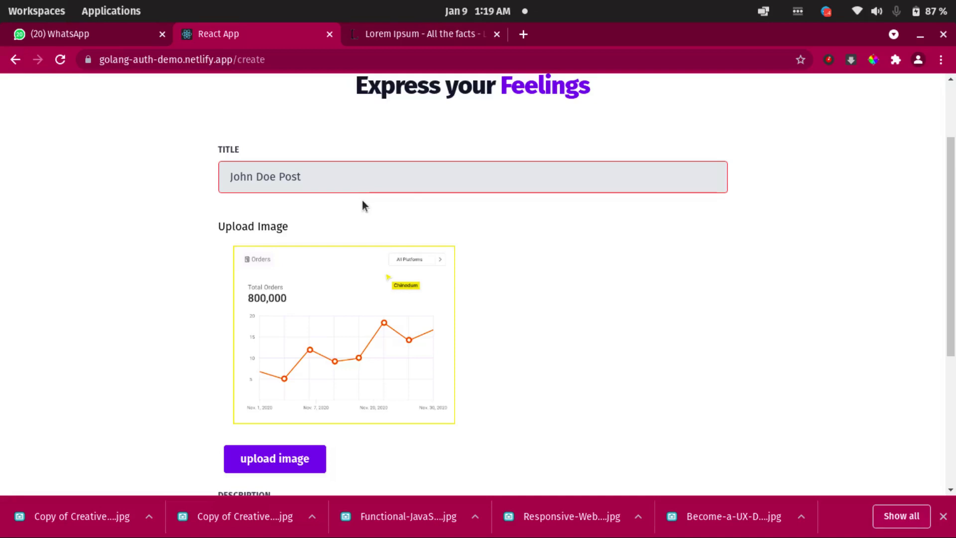
key("Tab")
key("Tab")
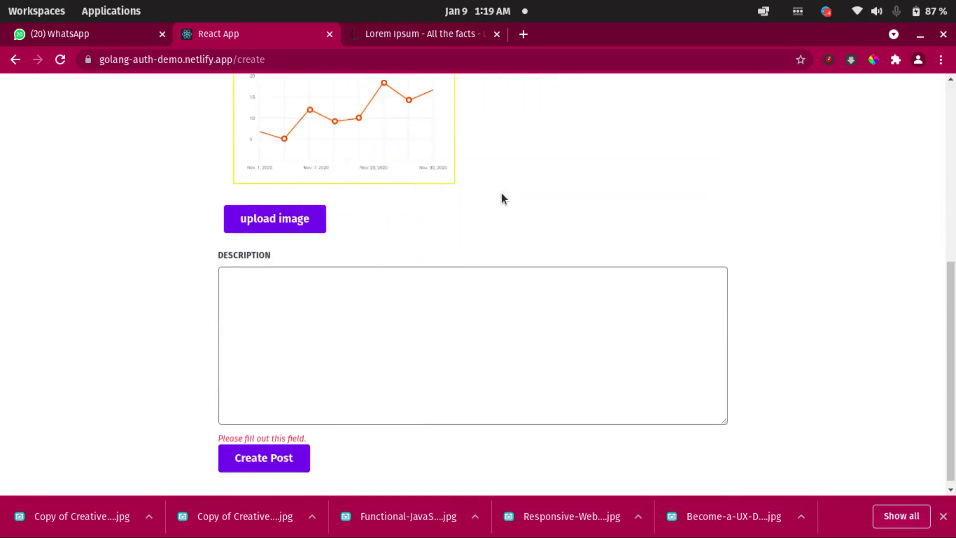
key("ctrl+v")
key("ctrl+a")
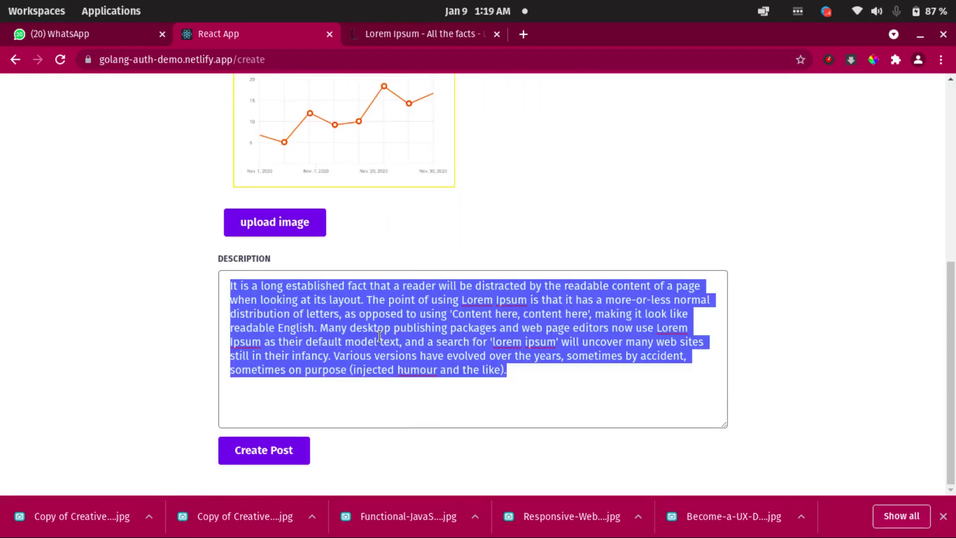
left_click(265, 458)
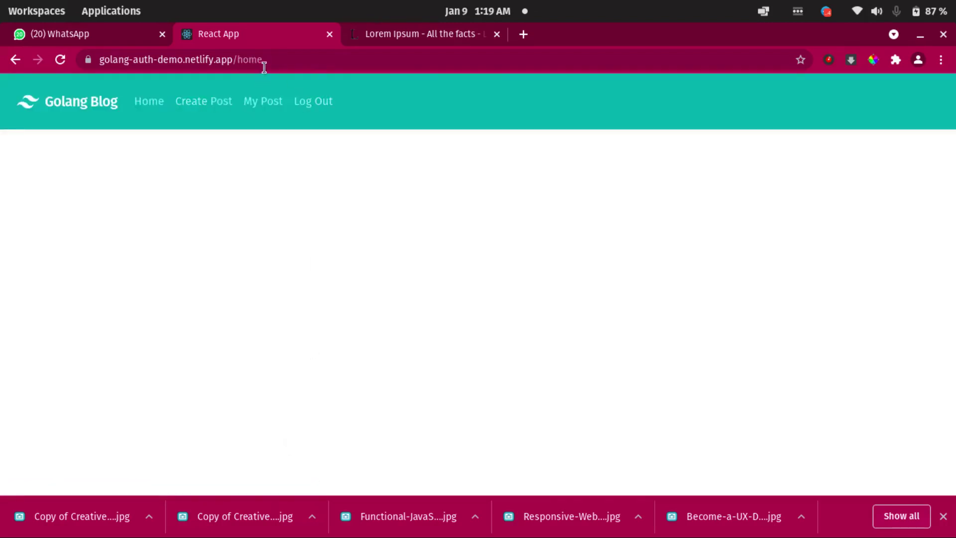
- Remove the home path from the address and load the site's root page
left_click(282, 60)
double_click(282, 60)
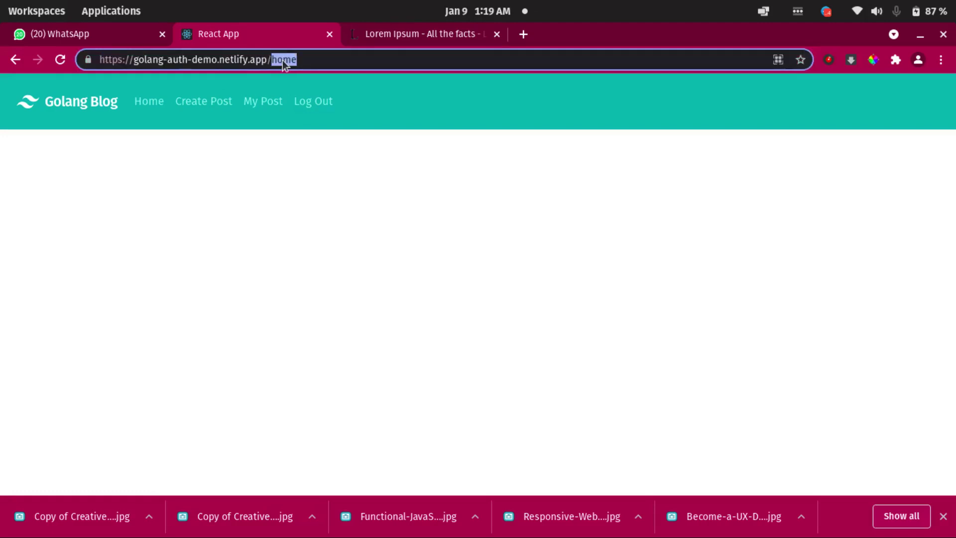
left_click(313, 60)
key("BackSpace")
key("BackSpace")
key("BackSpace")
key("BackSpace")
key("BackSpace")
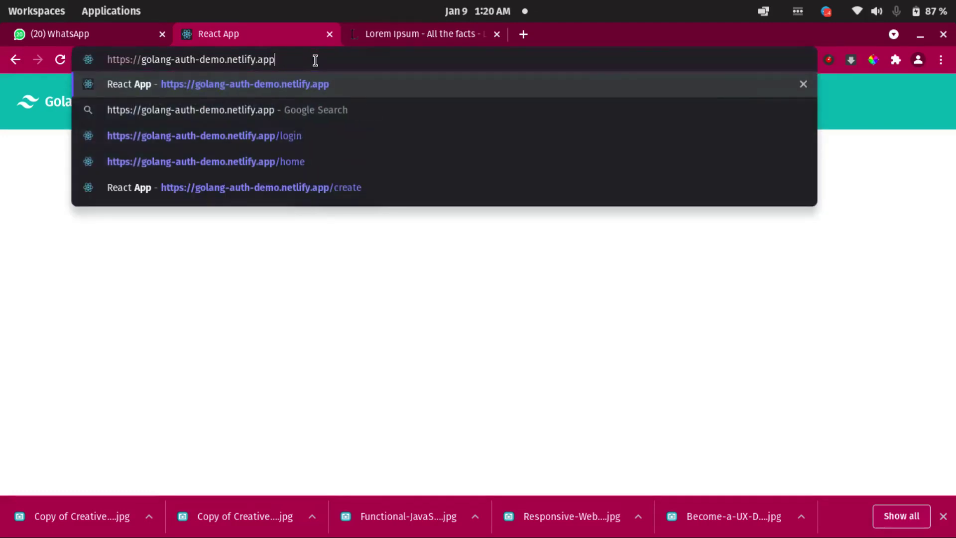
key("Return")
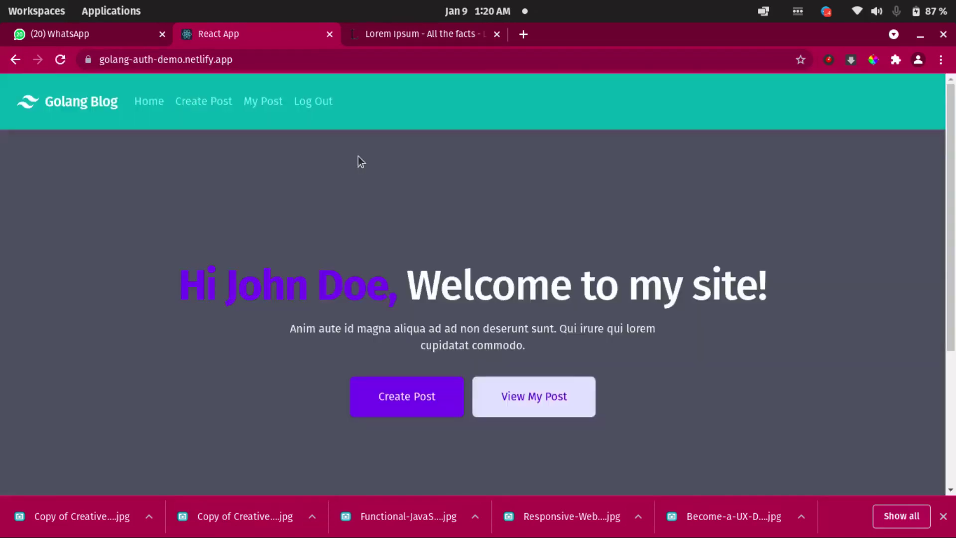
- Scroll down the feed to the John Doe Post card and open it
scroll(429, 297, "down", 15)
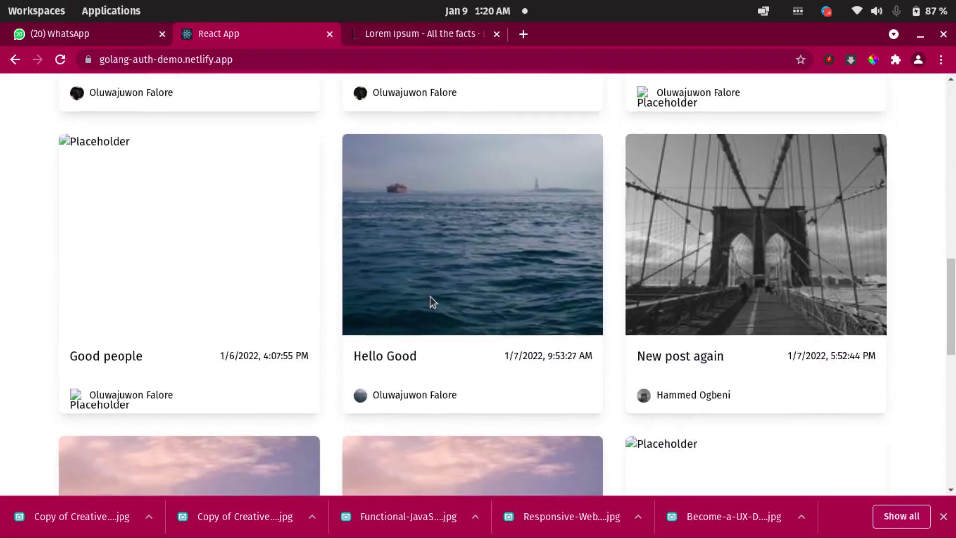
scroll(430, 297, "down", 8)
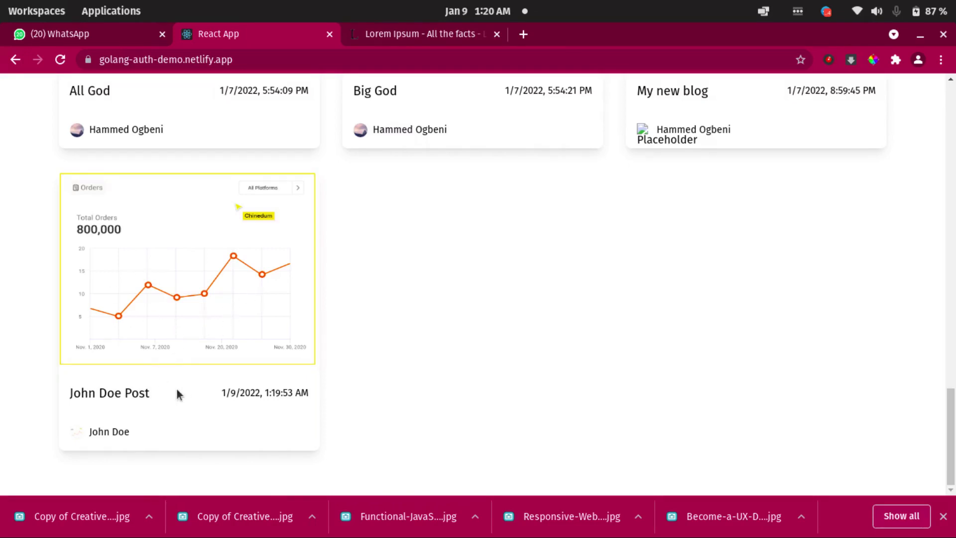
left_click(191, 313)
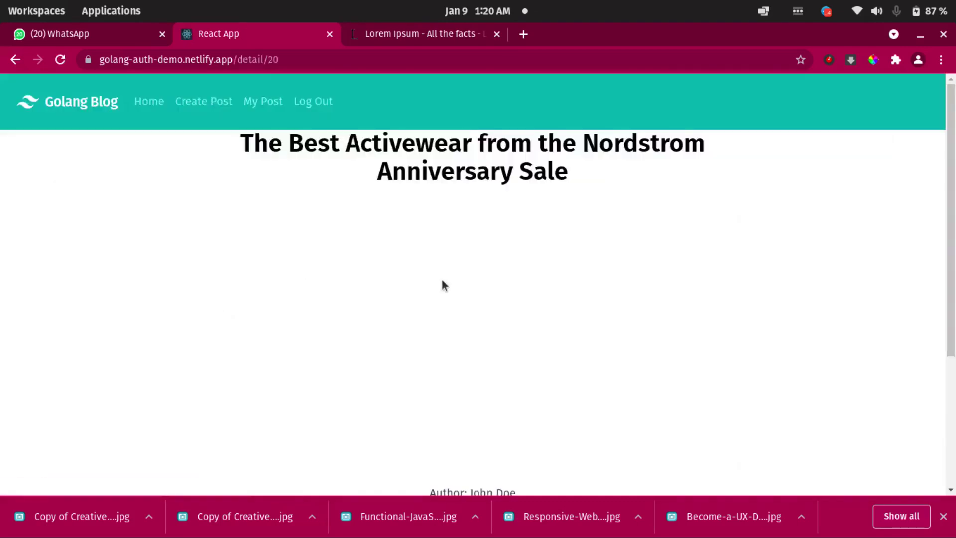
- Read through the John Doe Post's chart and description, then return to Home
scroll(442, 285, "down", 4)
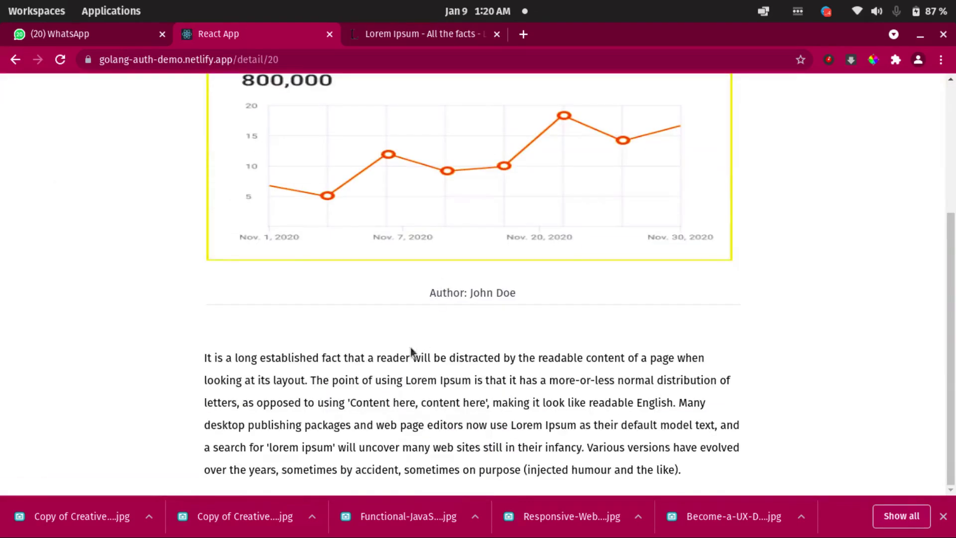
scroll(517, 250, "up", 4)
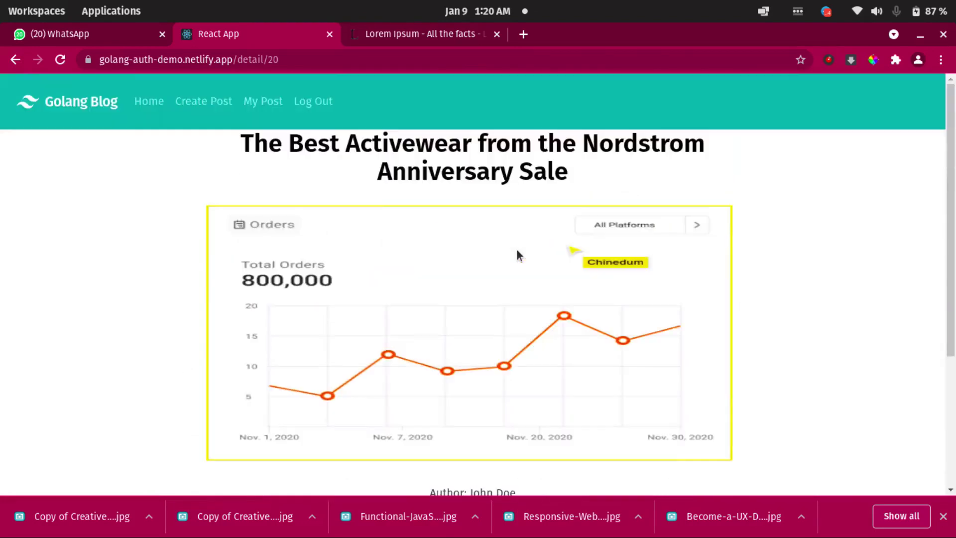
left_click(136, 101)
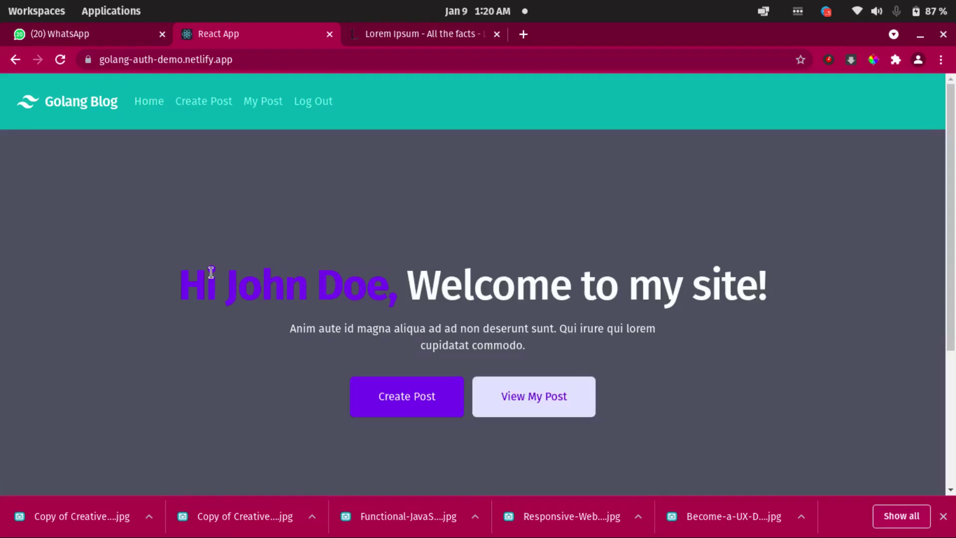
- Open the View My Post list and bring up the John Doe Post for editing
scroll(331, 274, "down", 9)
scroll(330, 273, "up", 5)
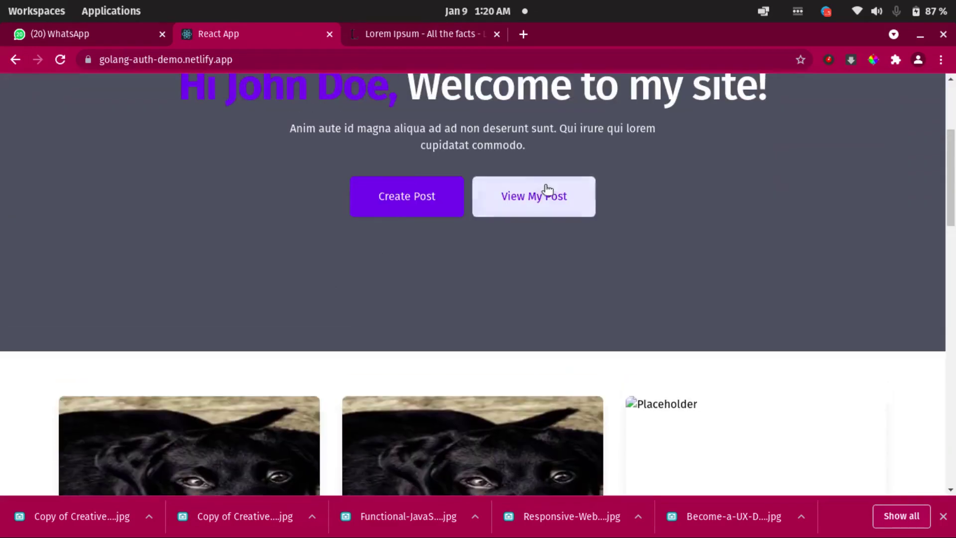
left_click(524, 212)
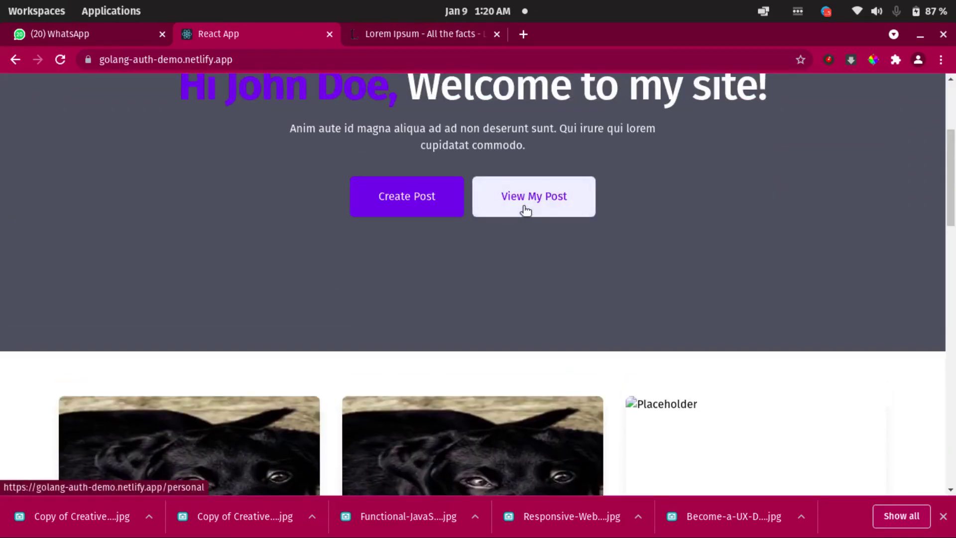
left_click(525, 211)
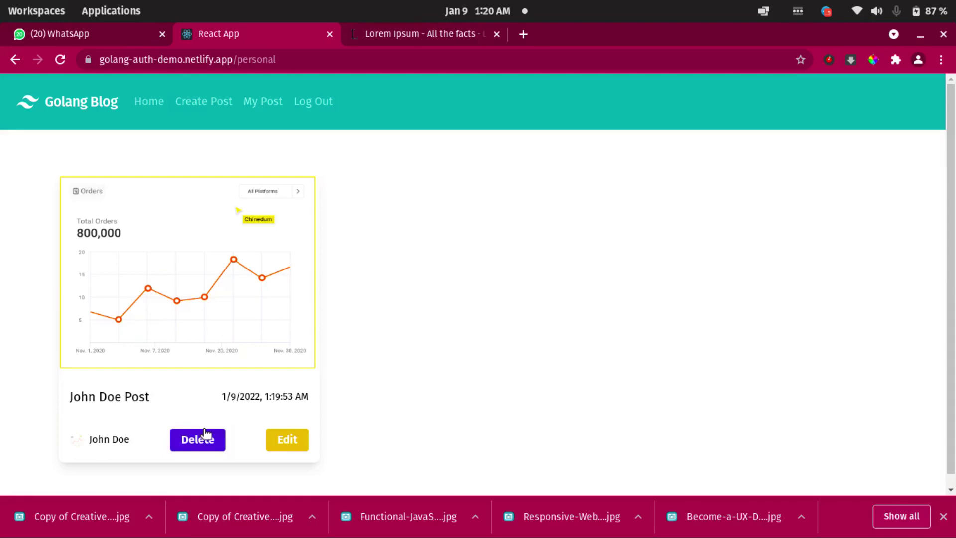
left_click(289, 444)
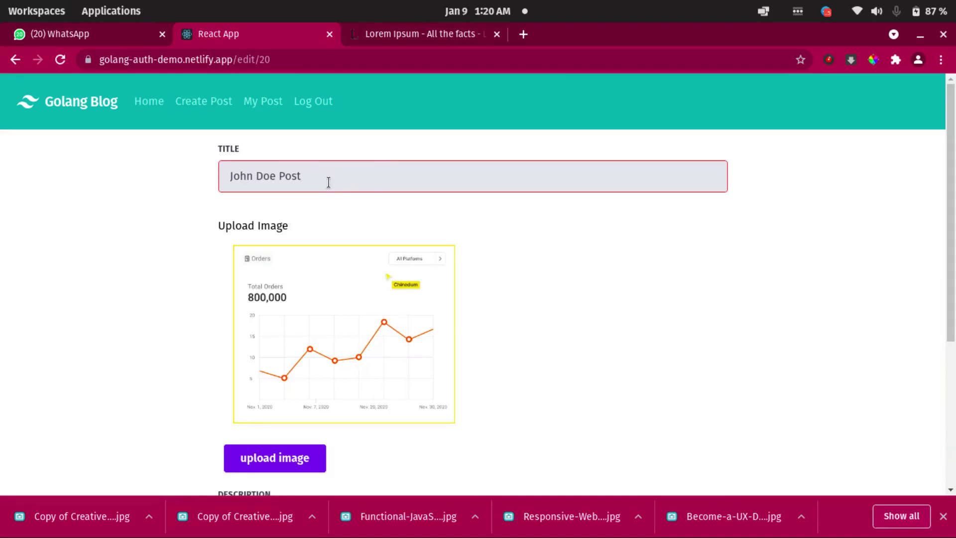
- Add 'New' before the title so it reads 'New John Doe Post'
scroll(327, 181, "down", 5)
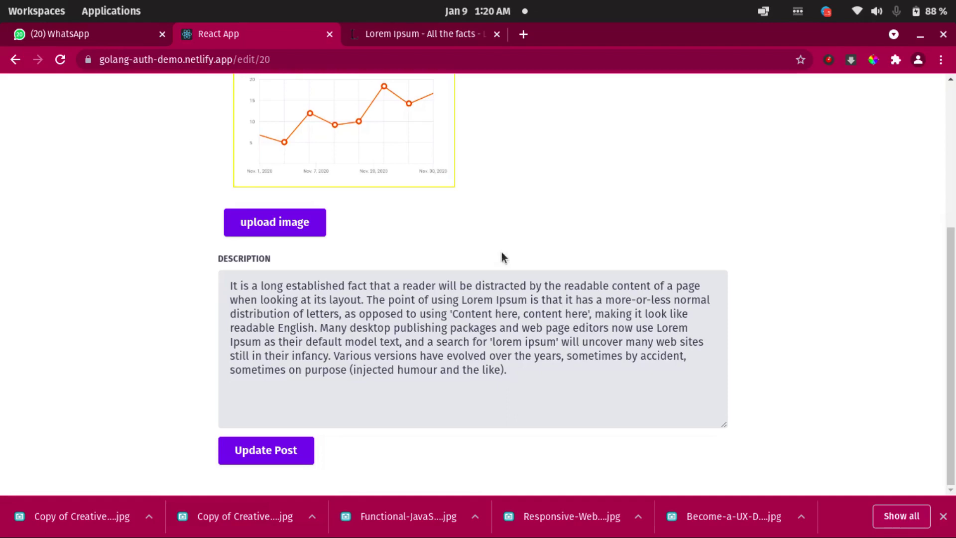
scroll(501, 252, "up", 5)
left_click(226, 175)
type("New John Doe Post")
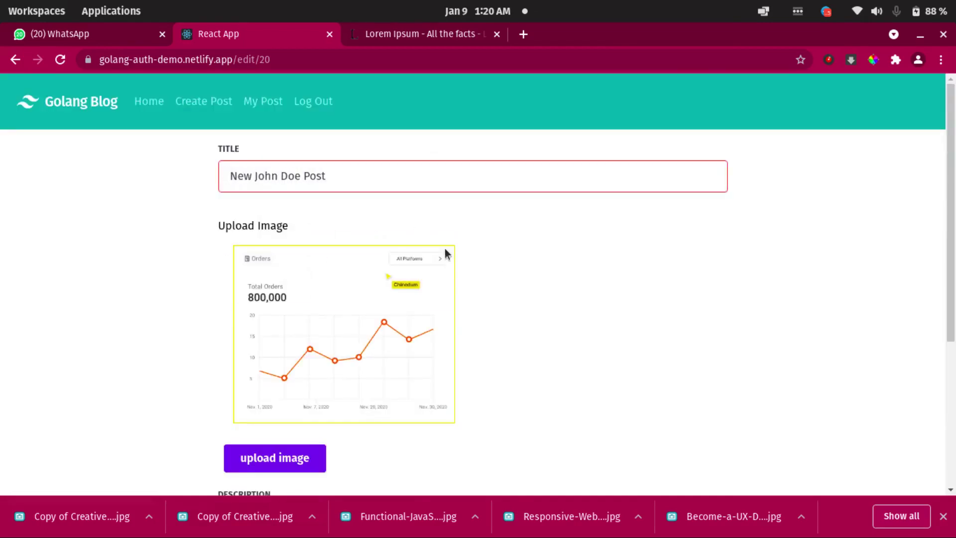
scroll(546, 279, "down", 5)
- Save the retitled post after trimming the description's final period, then delete it
left_click(296, 438)
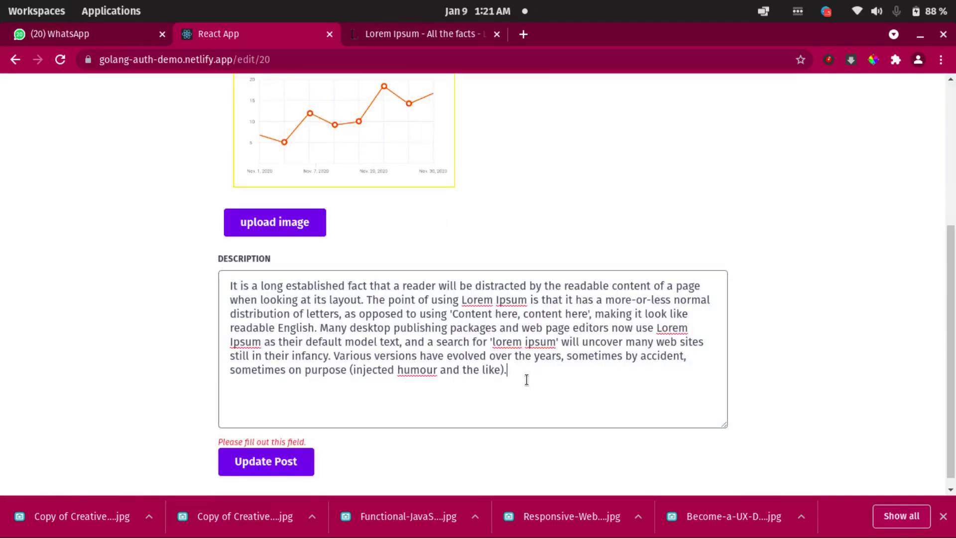
key("BackSpace")
left_click(295, 446)
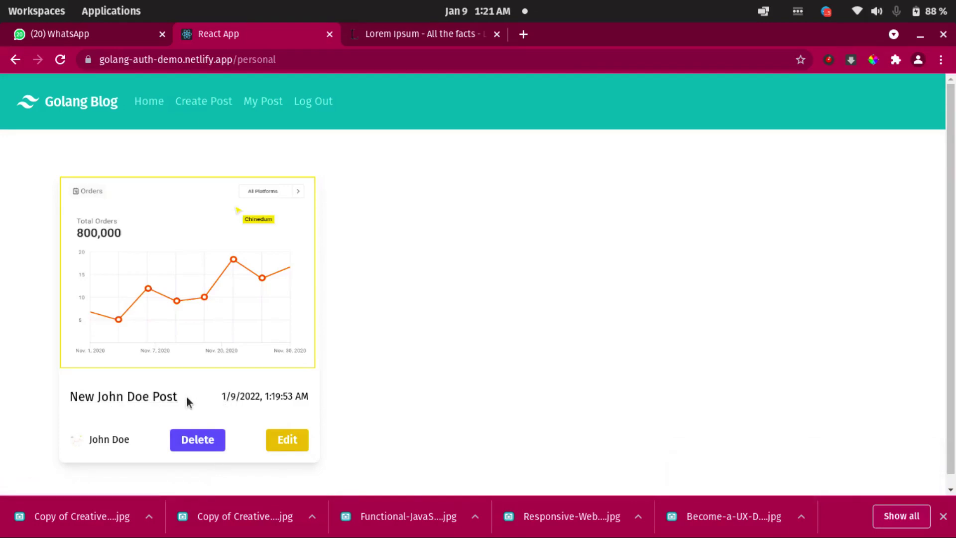
left_click(212, 441)
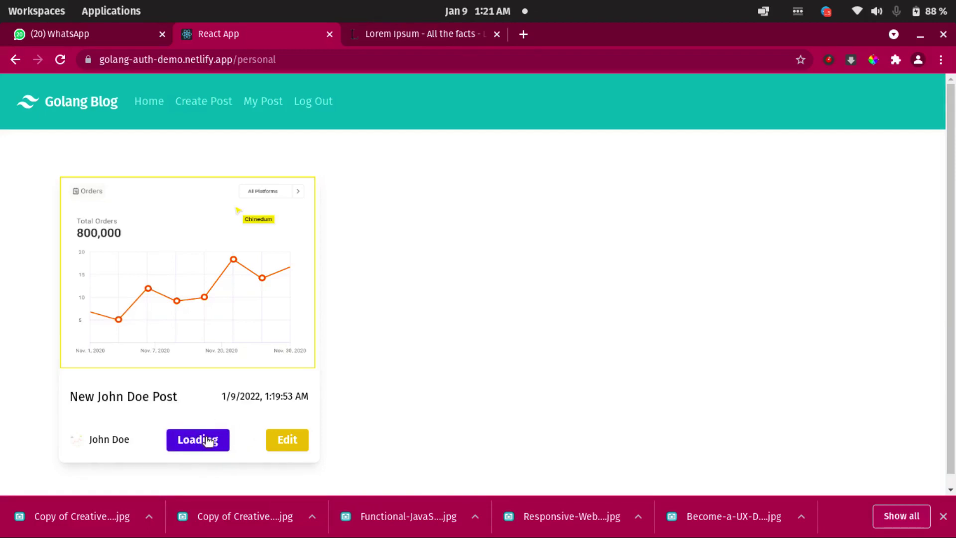